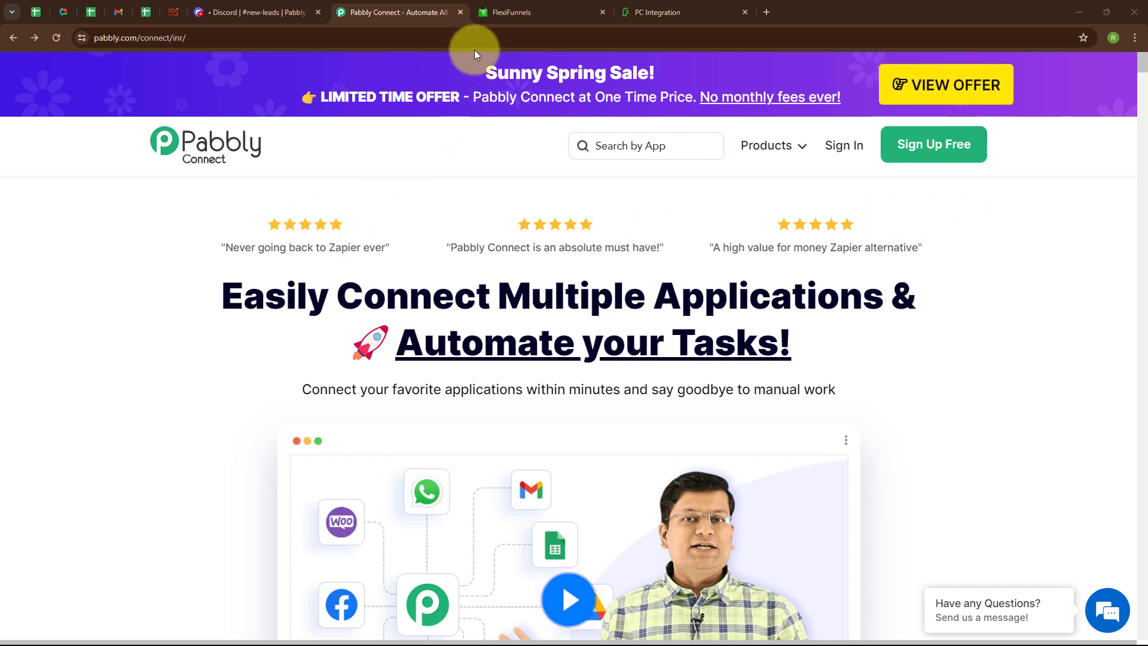
Step: Preview the FlexiFunnels lead form and the Discord #new-leads message, then return to the Pabbly website
{"action": "left_click", "coordinate": [669, 6]}
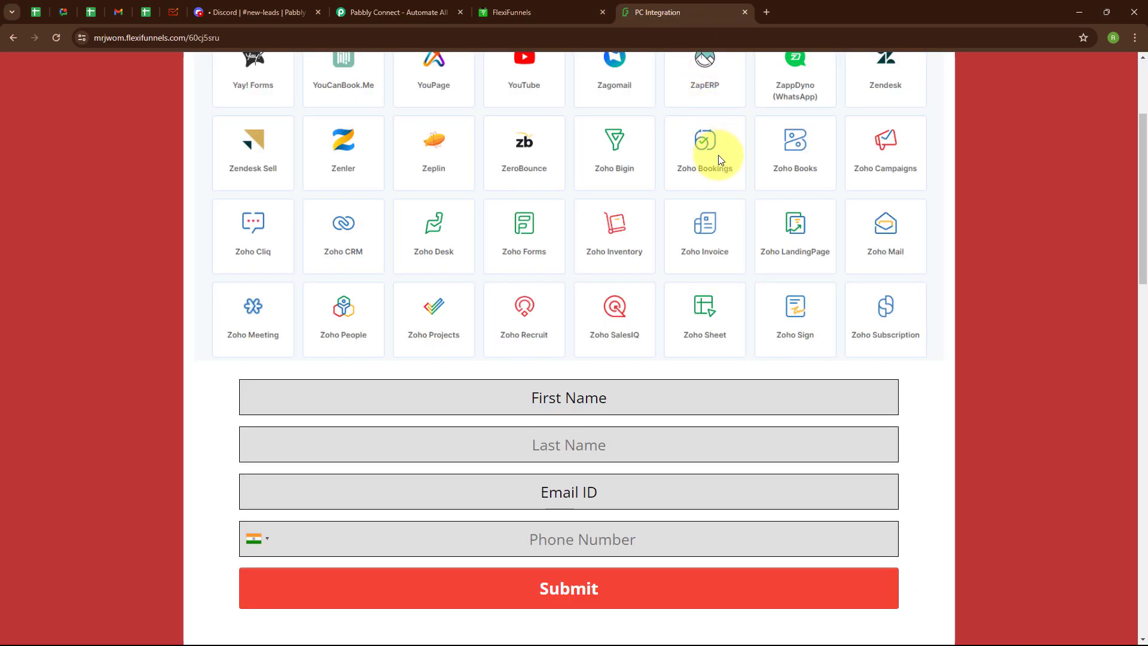
{"action": "left_click", "coordinate": [306, 11]}
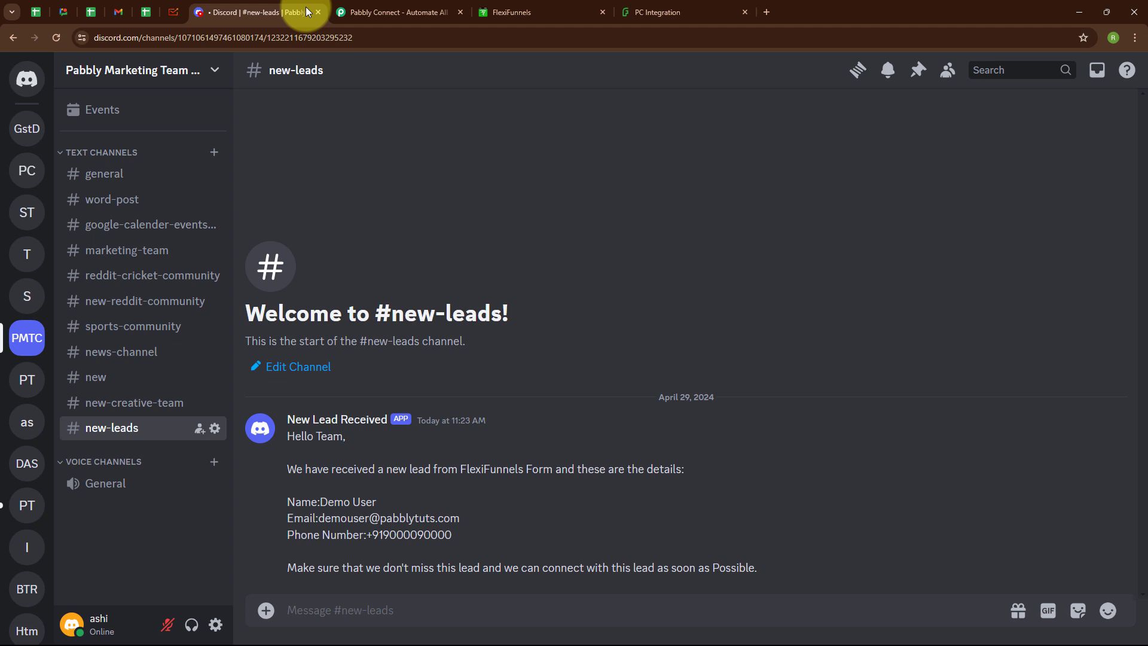
{"action": "left_click", "coordinate": [429, 4]}
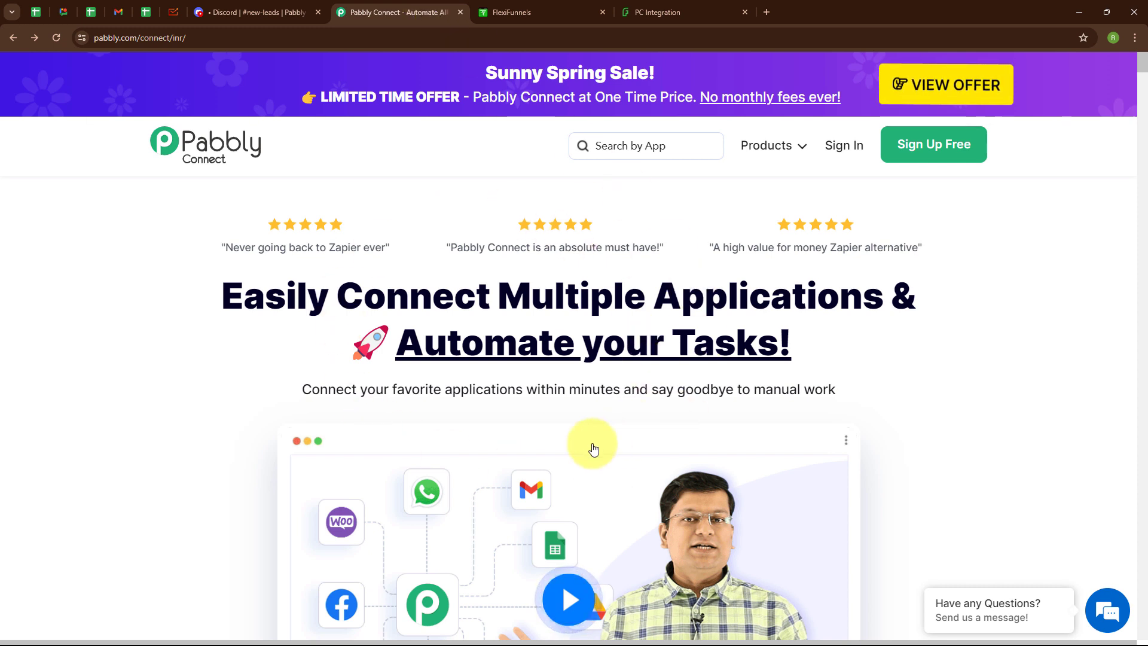
{"action": "left_click", "coordinate": [199, 38]}
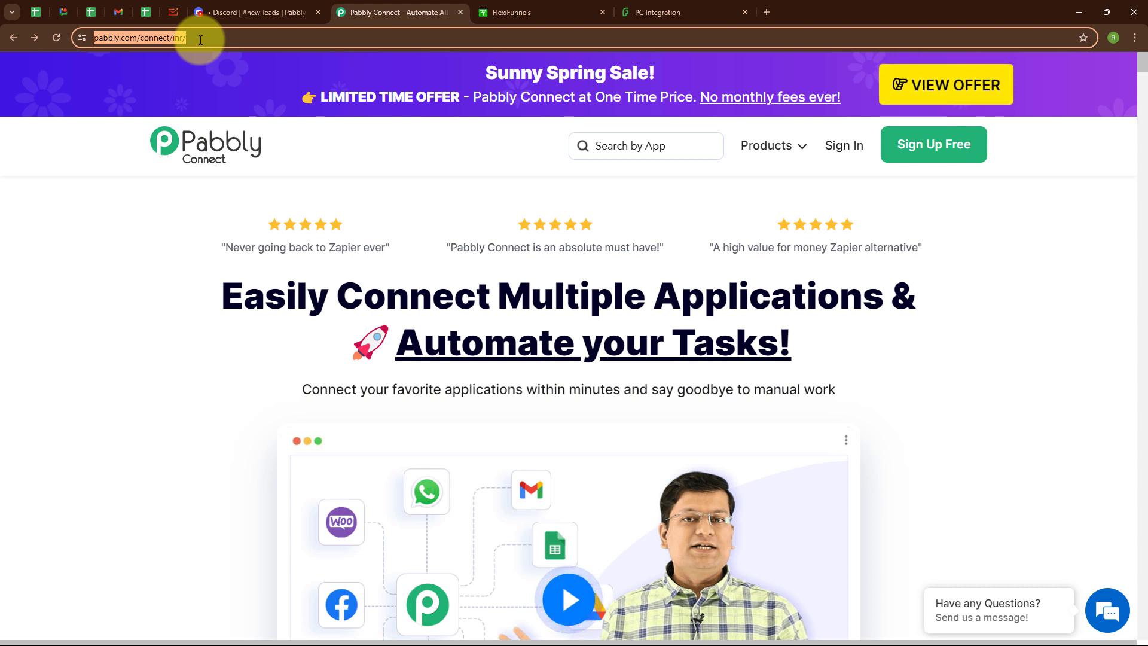
{"action": "left_click", "coordinate": [346, 158]}
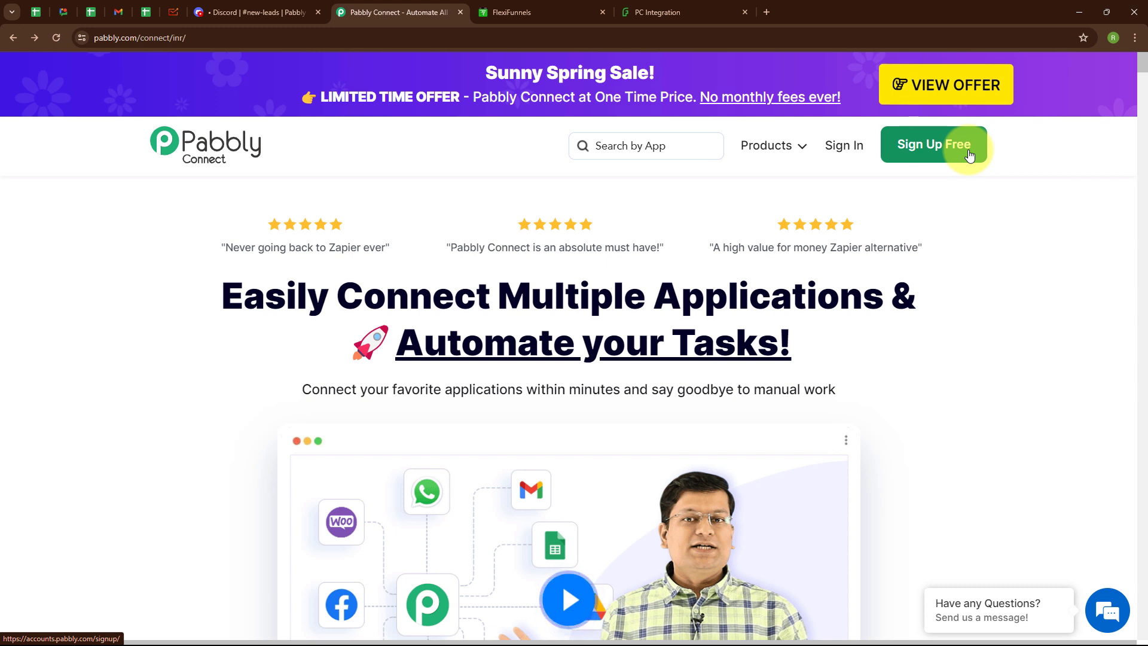
Step: Sign in and launch Pabbly Connect from the All Pabbly Apps page
{"action": "left_click", "coordinate": [846, 154]}
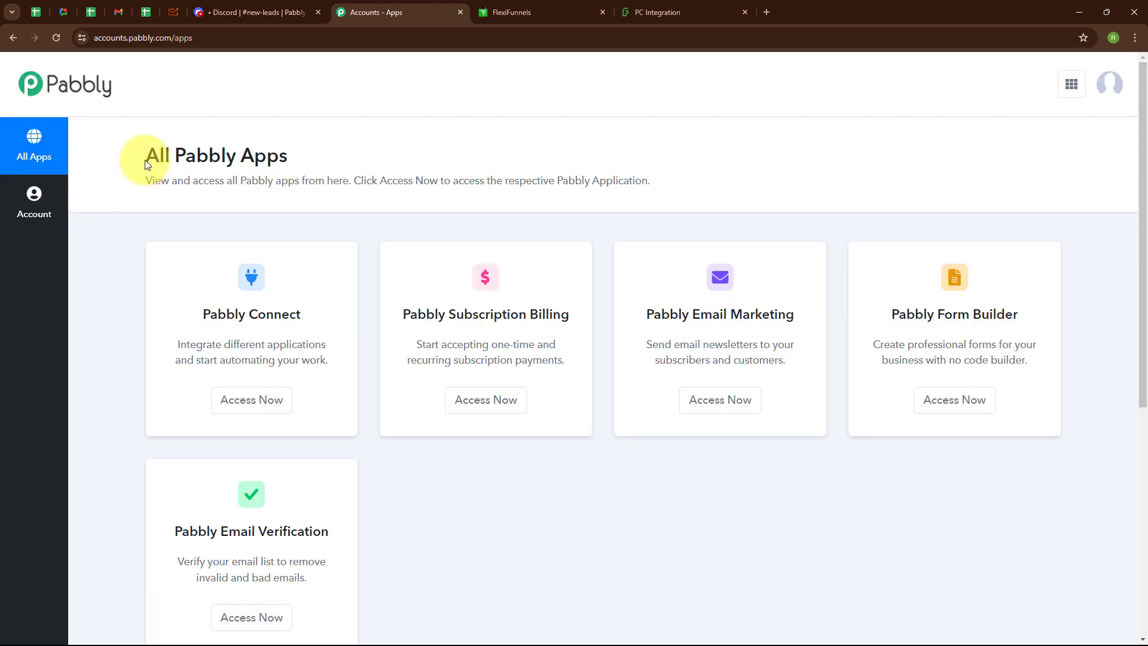
{"action": "left_click_drag", "start_coordinate": [156, 154], "coordinate": [335, 165]}
{"action": "left_click", "coordinate": [436, 128]}
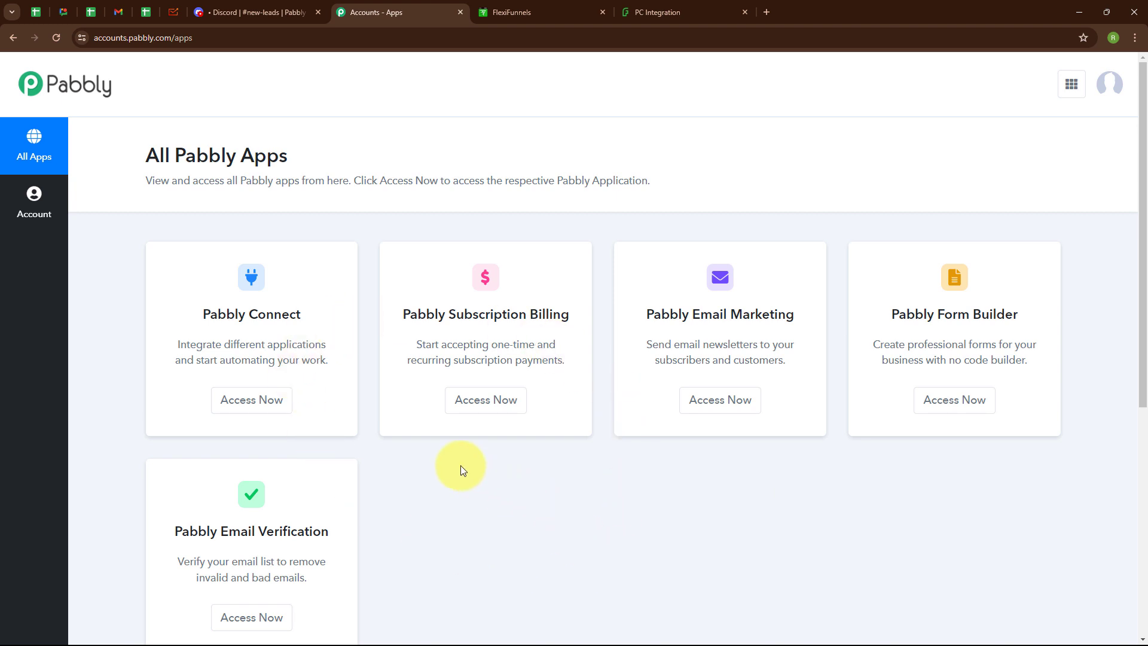
{"action": "left_click", "coordinate": [267, 401]}
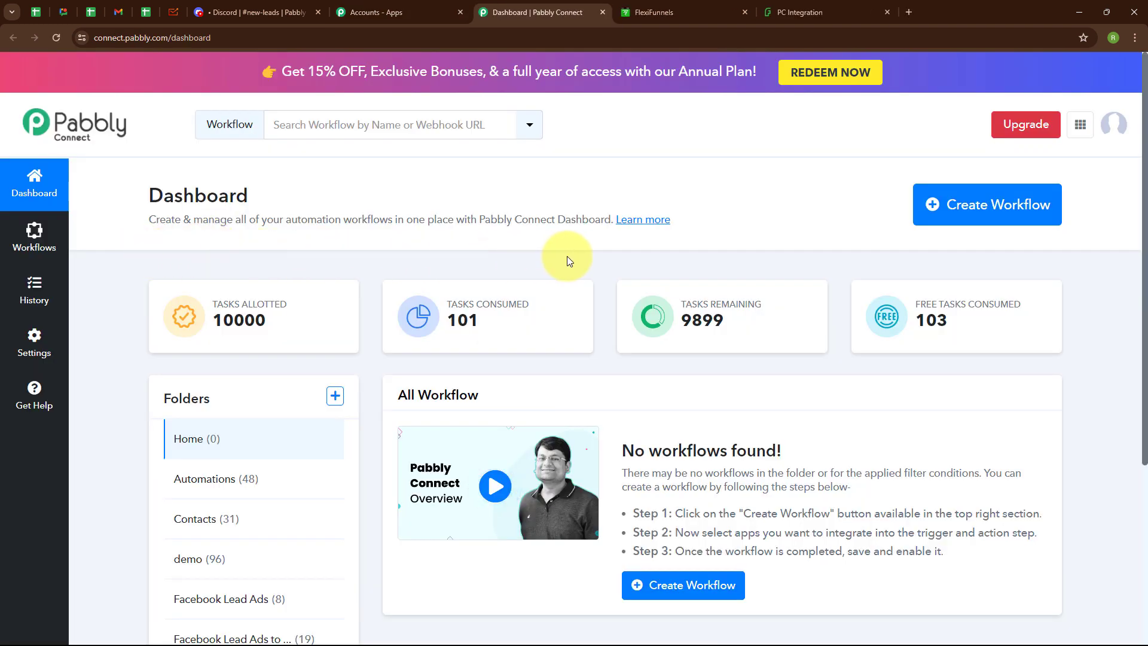
Step: Create the workflow 'Send Discord Channel Message for FlexiFunnels Form Submission' in the Automations folder
{"action": "left_click", "coordinate": [949, 220]}
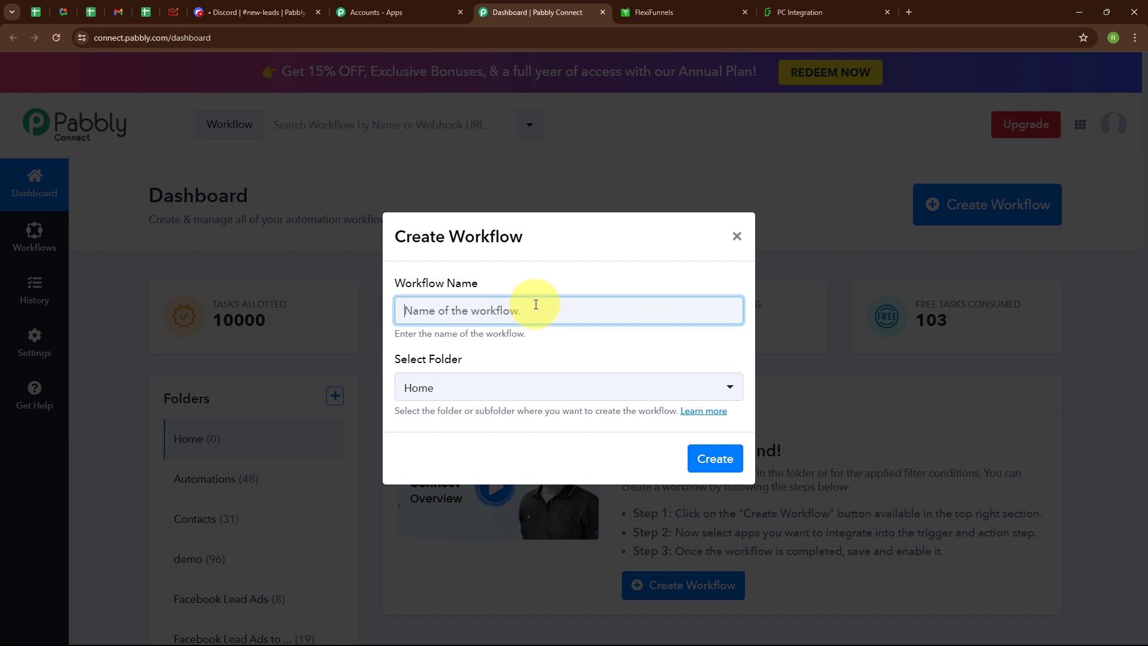
{"action": "type", "text": "Send Discord Channel Message for FlexiFunnels Form Submission"}
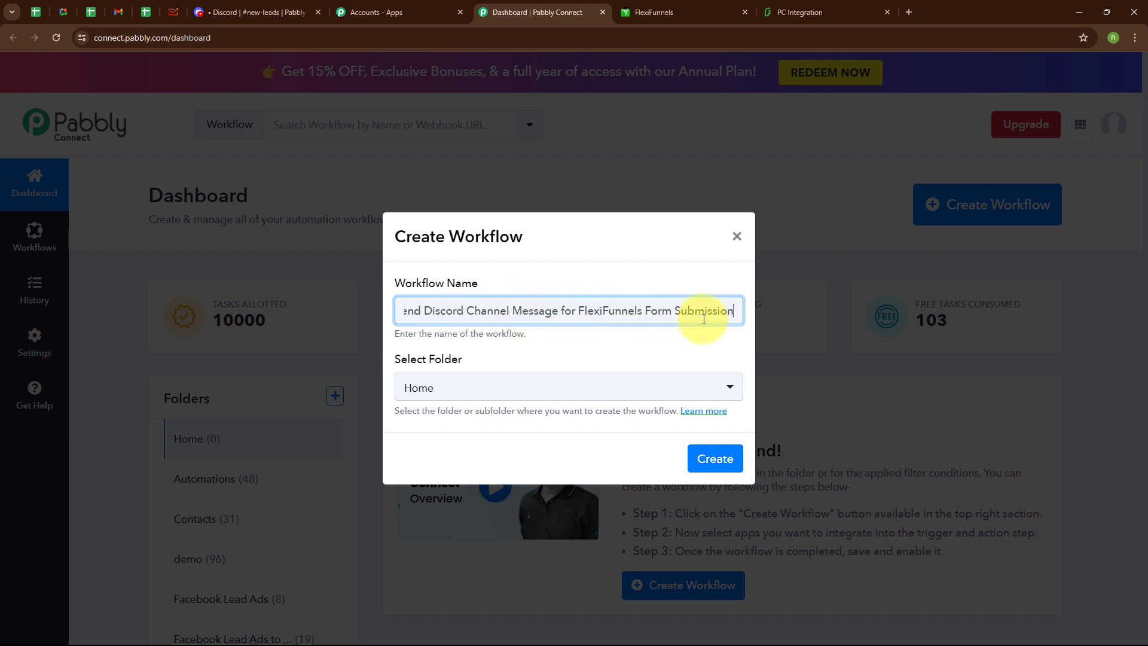
{"action": "left_click", "coordinate": [500, 395]}
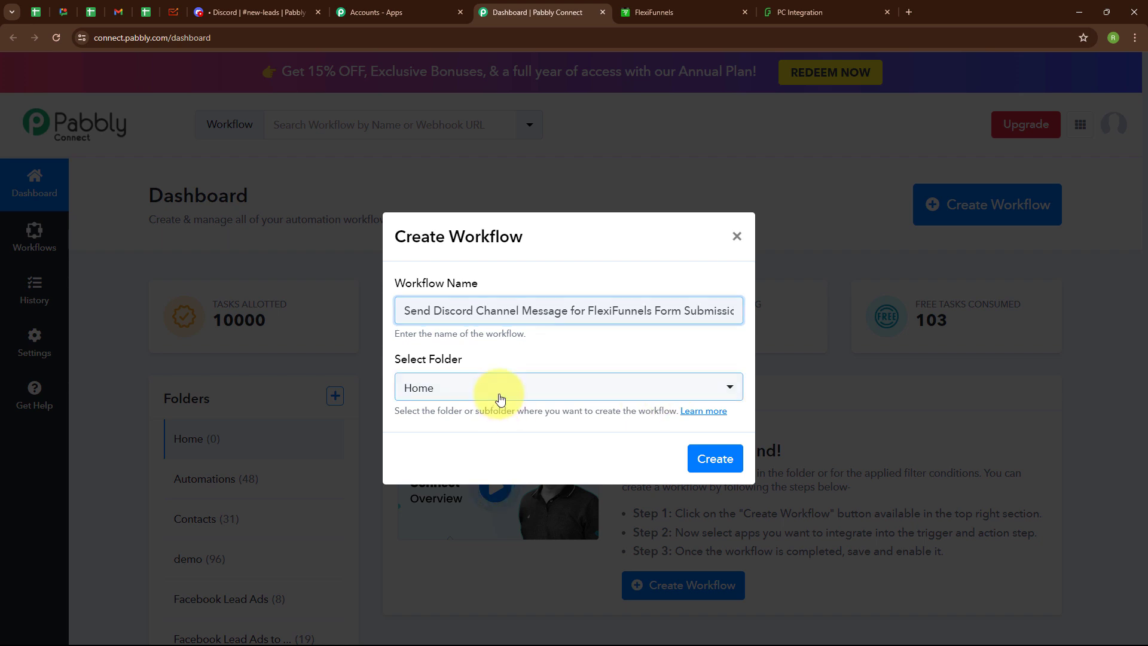
{"action": "left_click", "coordinate": [490, 180]}
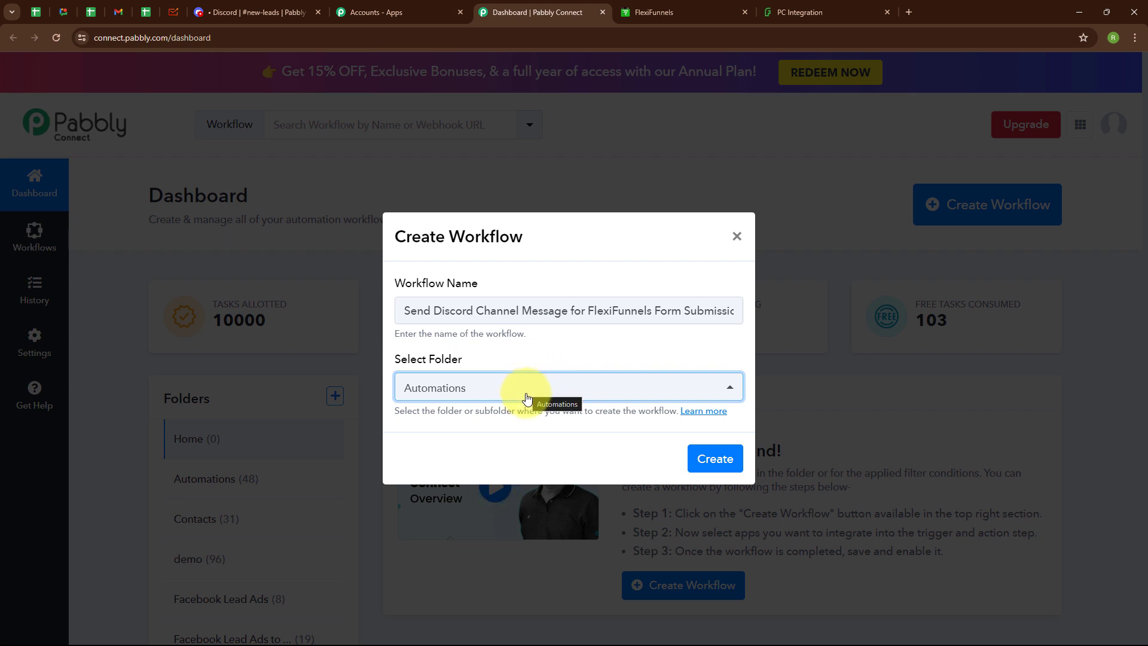
{"action": "left_click", "coordinate": [715, 458]}
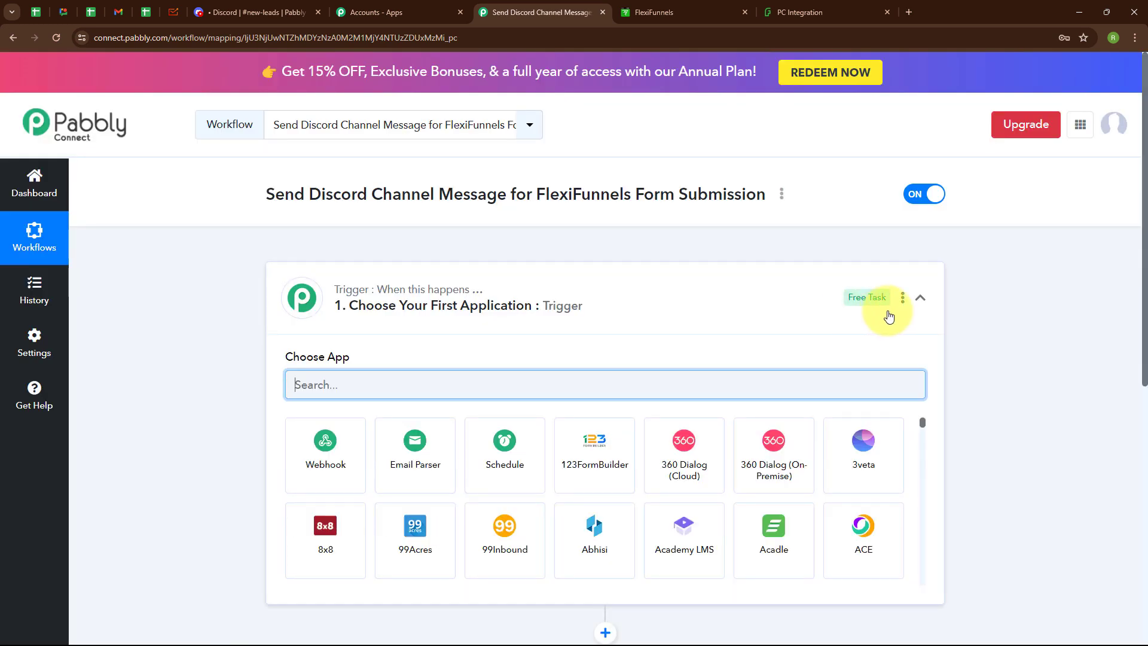
Step: Review the workflow's trigger and action steps, then focus the trigger's Choose App search box
{"action": "left_click", "coordinate": [919, 299]}
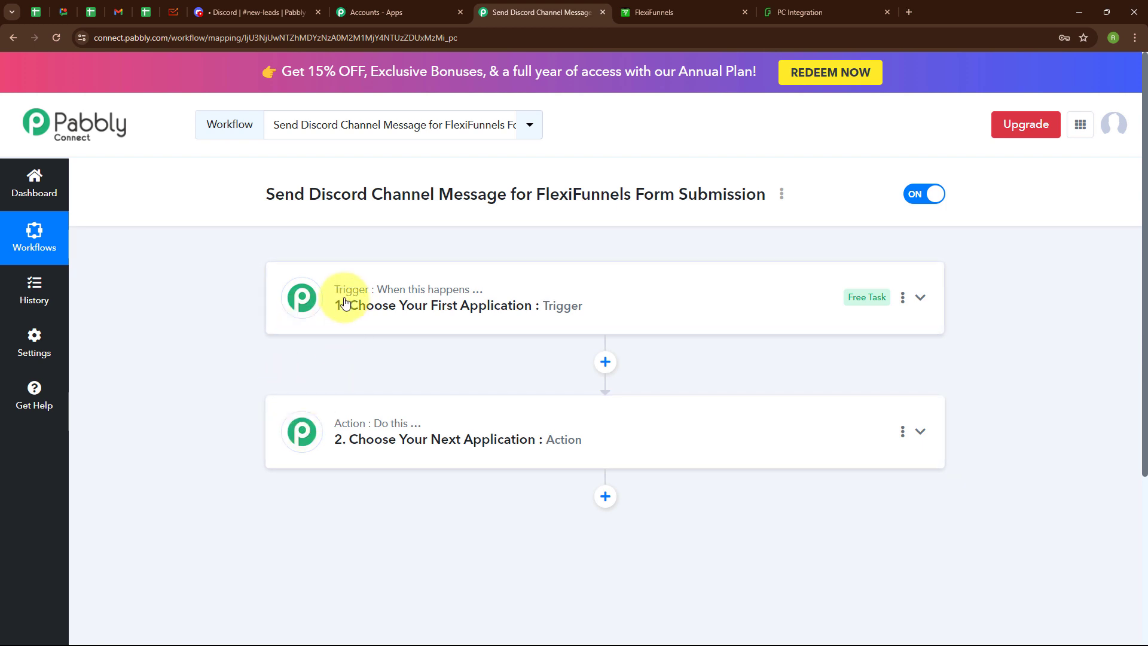
{"action": "mouse_move", "coordinate": [362, 435]}
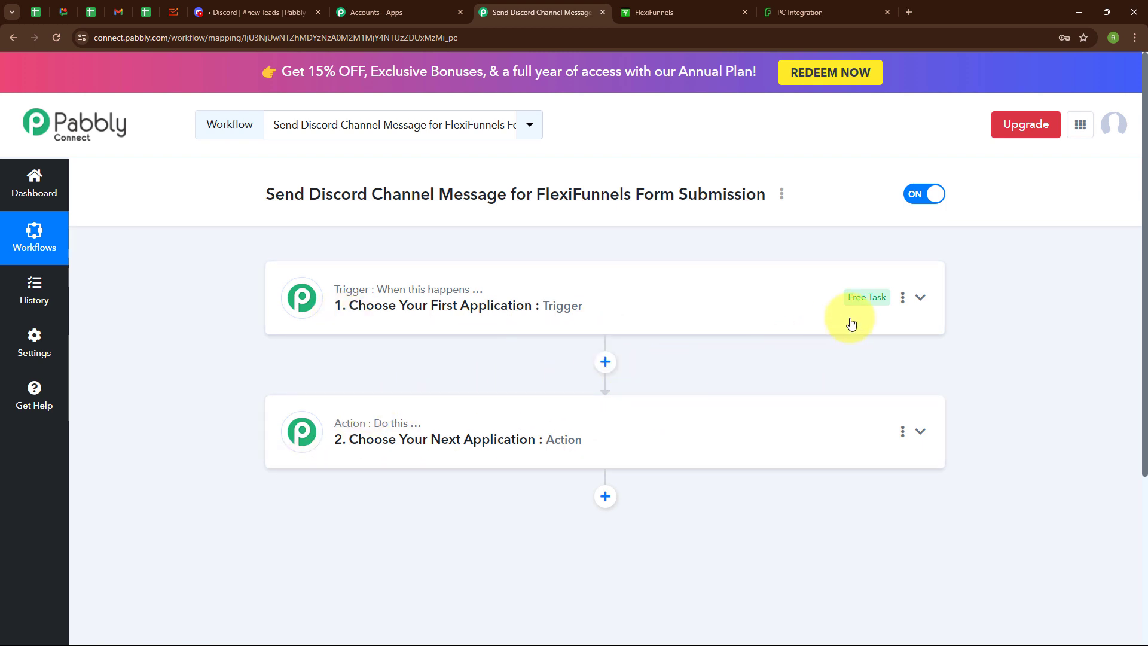
{"action": "left_click", "coordinate": [920, 298]}
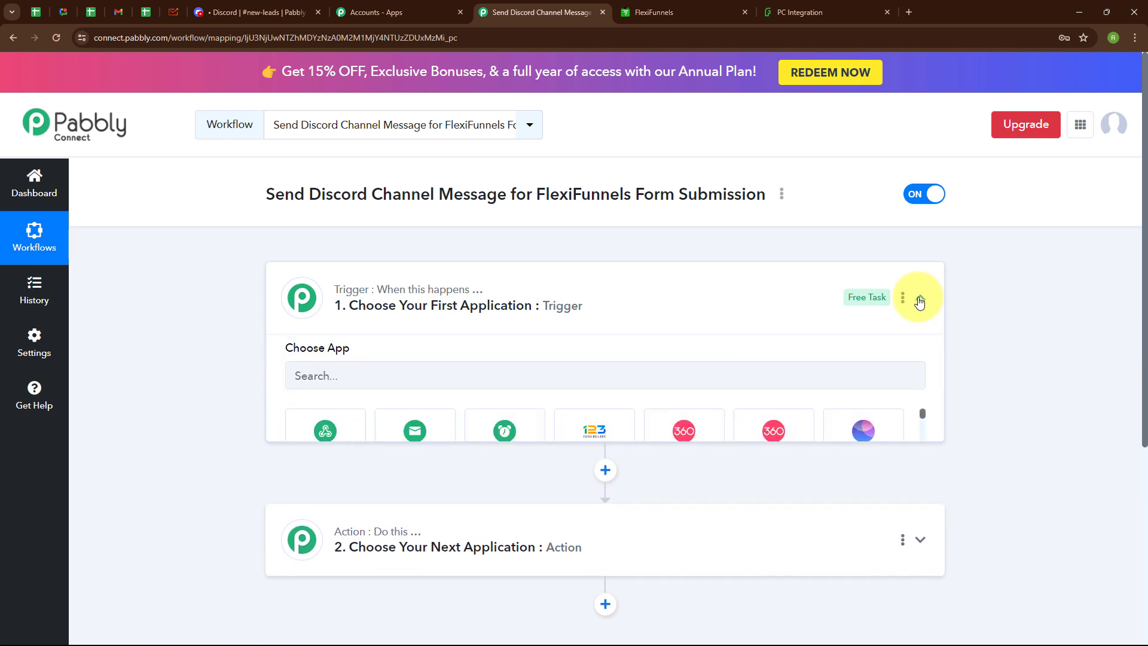
{"action": "left_click", "coordinate": [378, 385]}
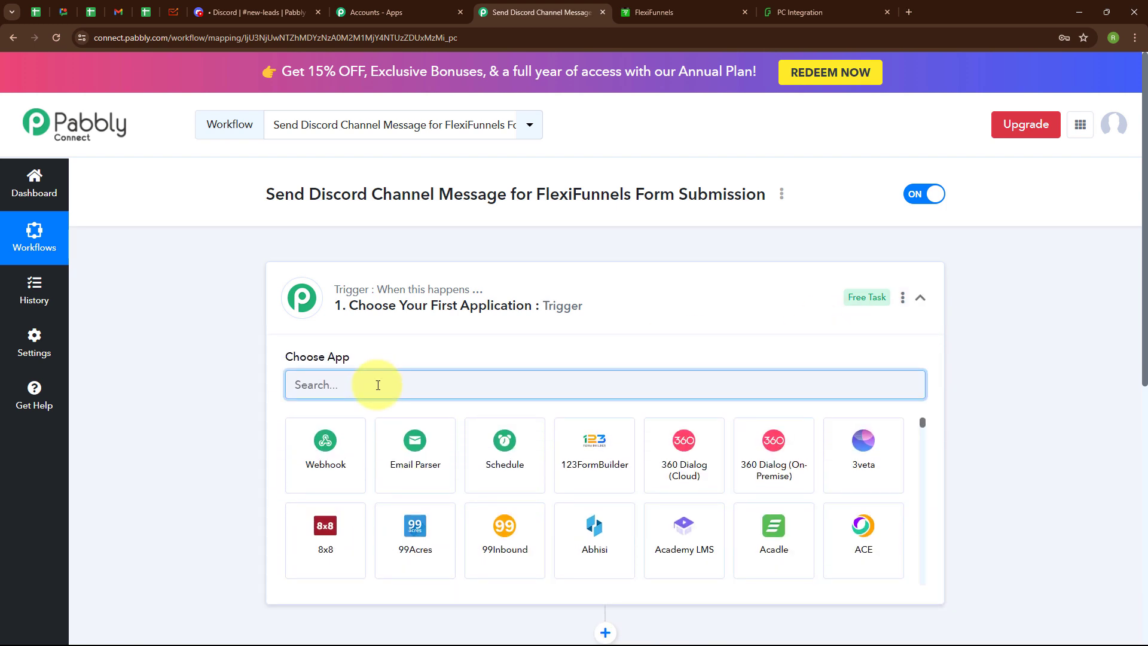
Step: Set the trigger to FlexiFunnels New Form Submission and copy the generated webhook URL
{"action": "type", "text": "Flexi"}
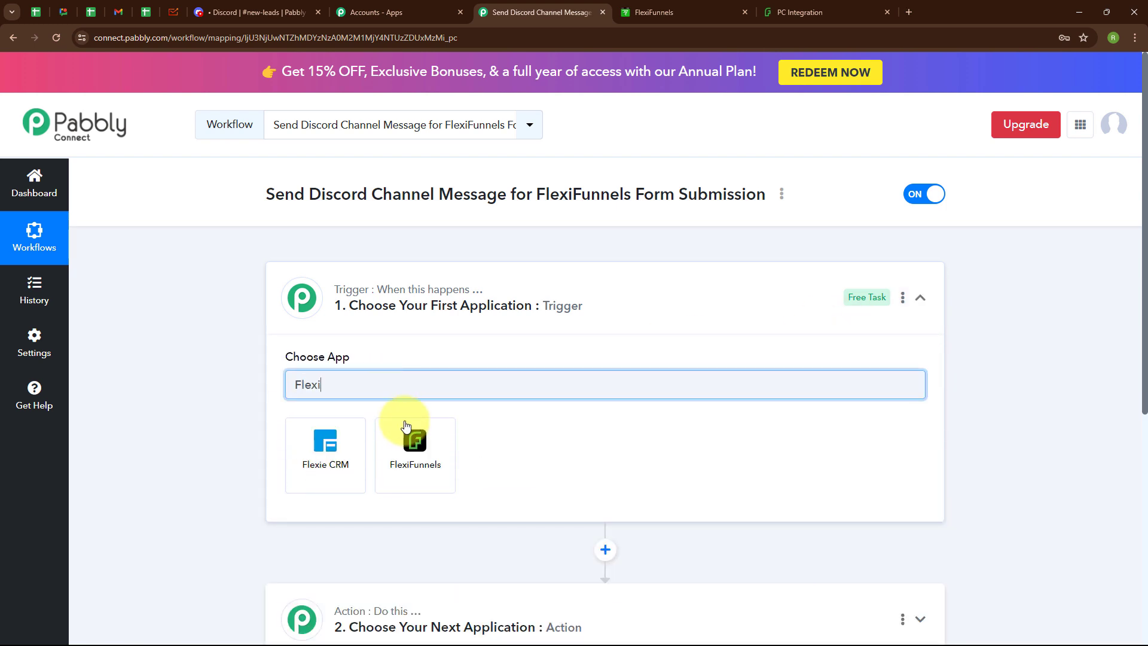
{"action": "left_click", "coordinate": [405, 428]}
{"action": "left_click", "coordinate": [412, 443]}
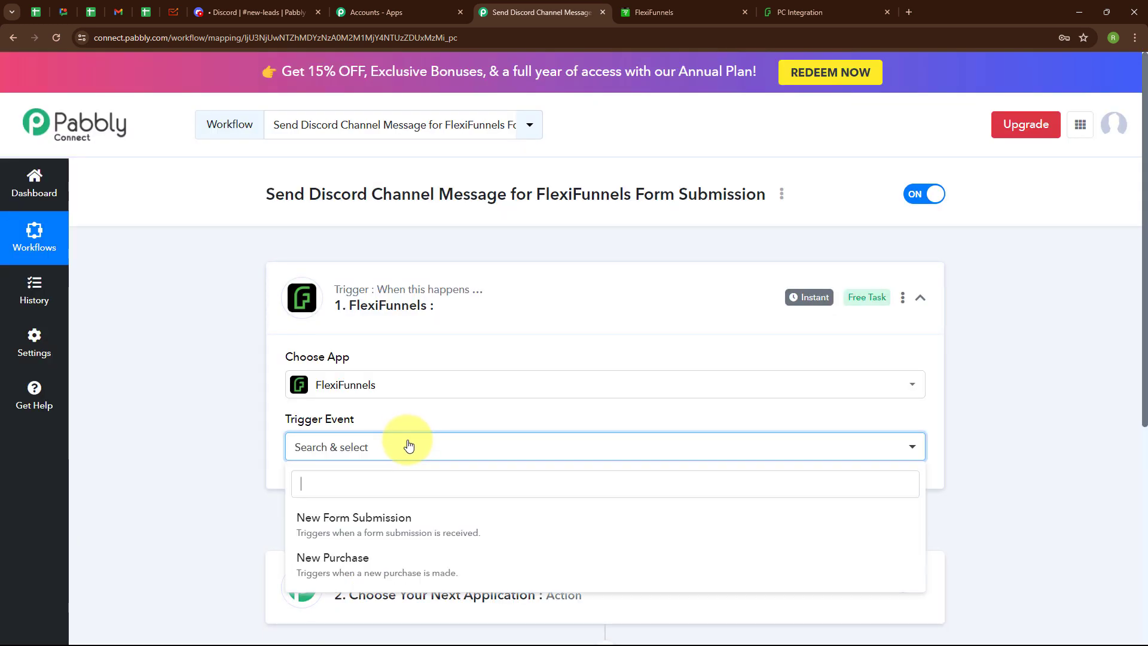
{"action": "left_click", "coordinate": [403, 538]}
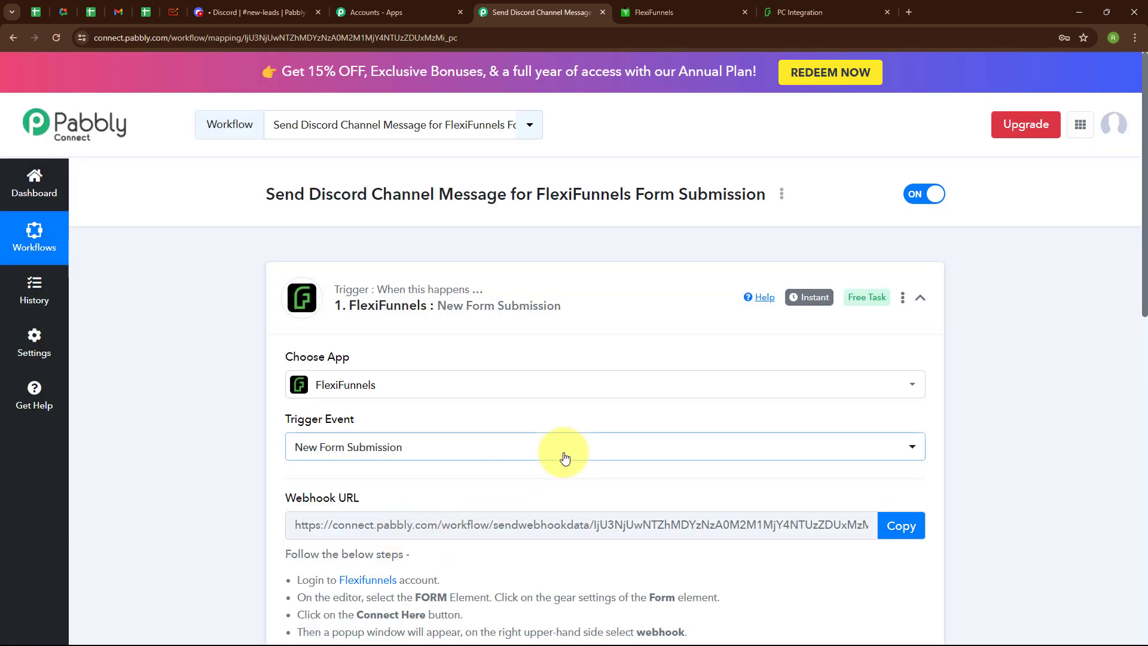
{"action": "scroll", "coordinate": [556, 448], "scroll_direction": "down", "scroll_amount": 3}
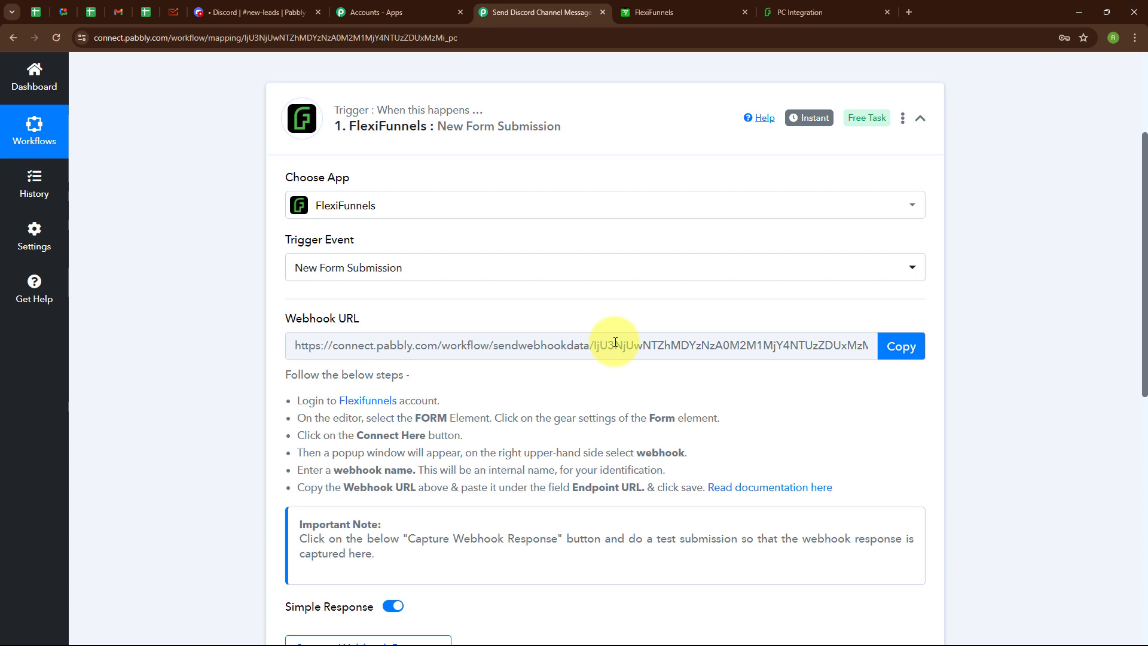
{"action": "left_click", "coordinate": [900, 349]}
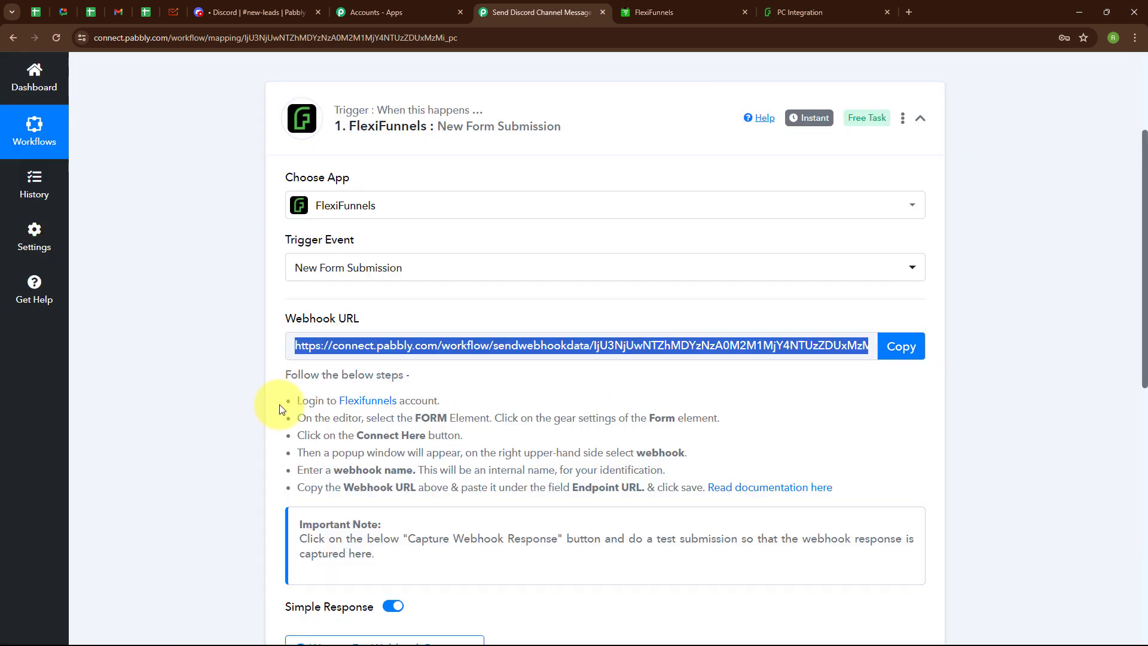
{"action": "left_click_drag", "start_coordinate": [294, 403], "coordinate": [683, 506]}
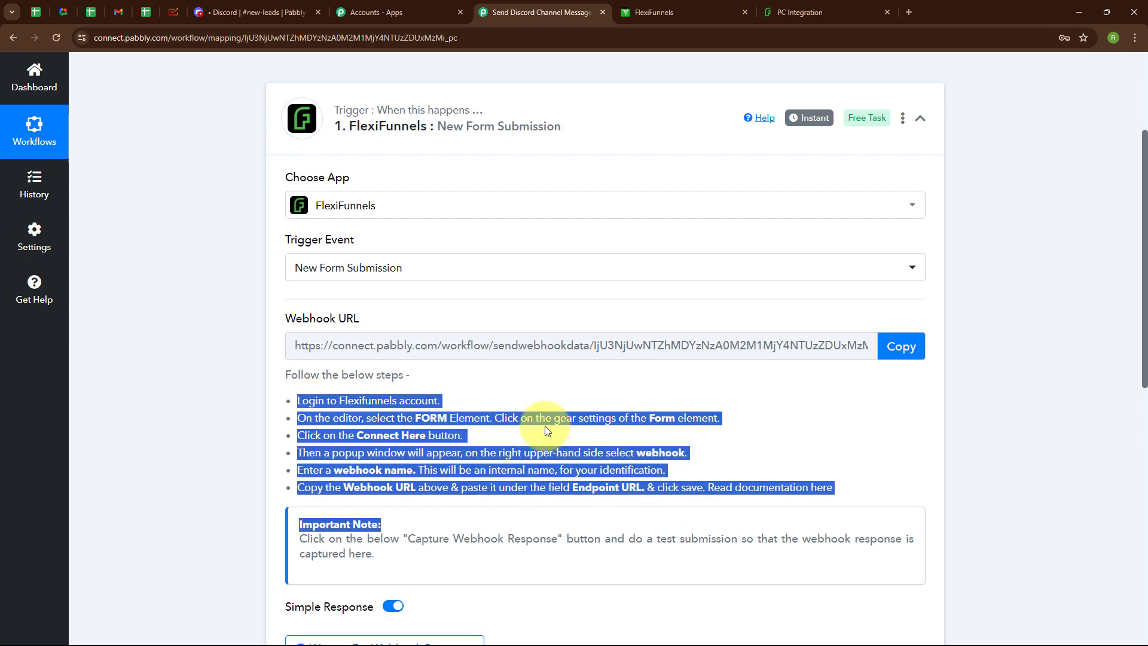
{"action": "left_click", "coordinate": [263, 355]}
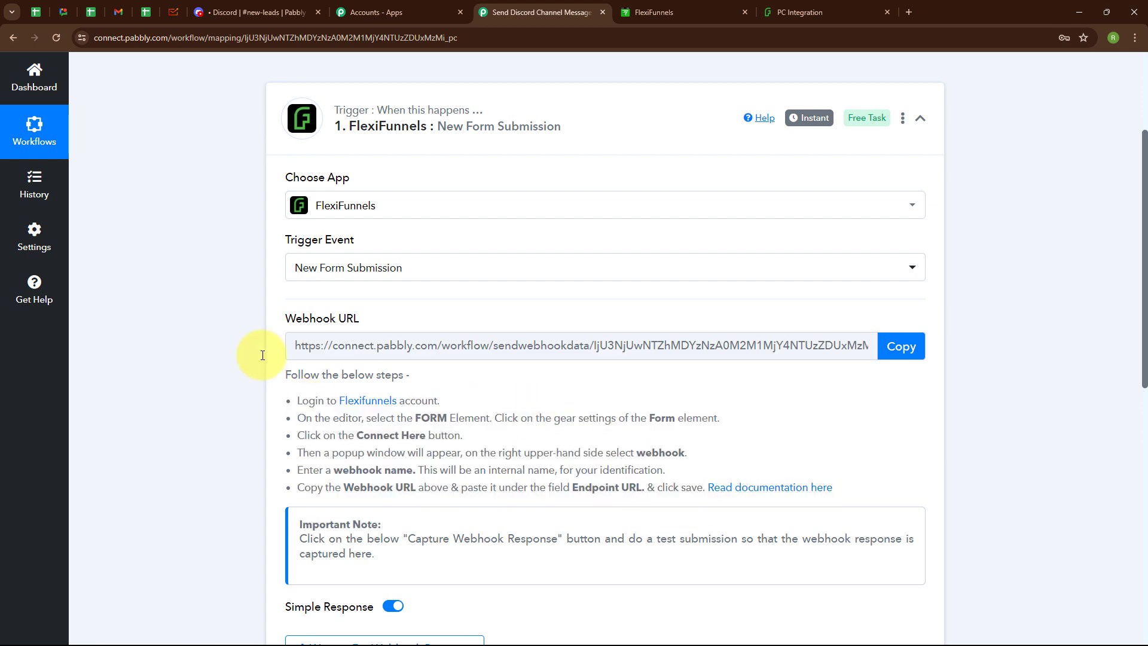
Step: Open the FlexiFunnels PC Integration page in the editor and scroll down to its lead form
{"action": "left_click", "coordinate": [628, 10]}
{"action": "mouse_move", "coordinate": [290, 291]}
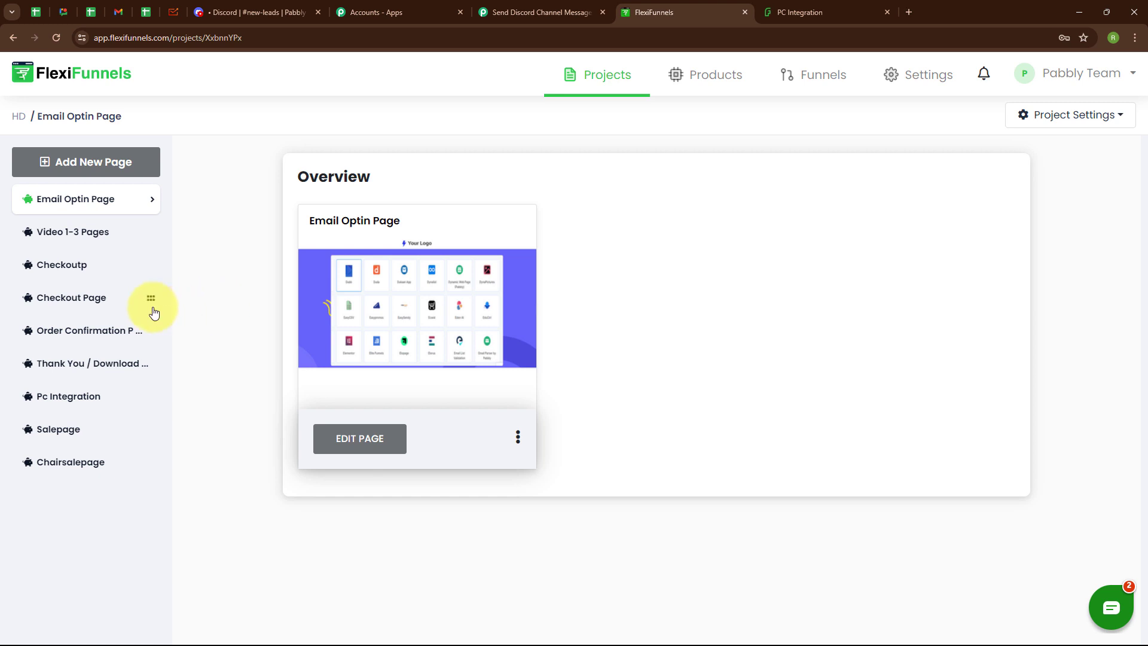
{"action": "left_click", "coordinate": [49, 405]}
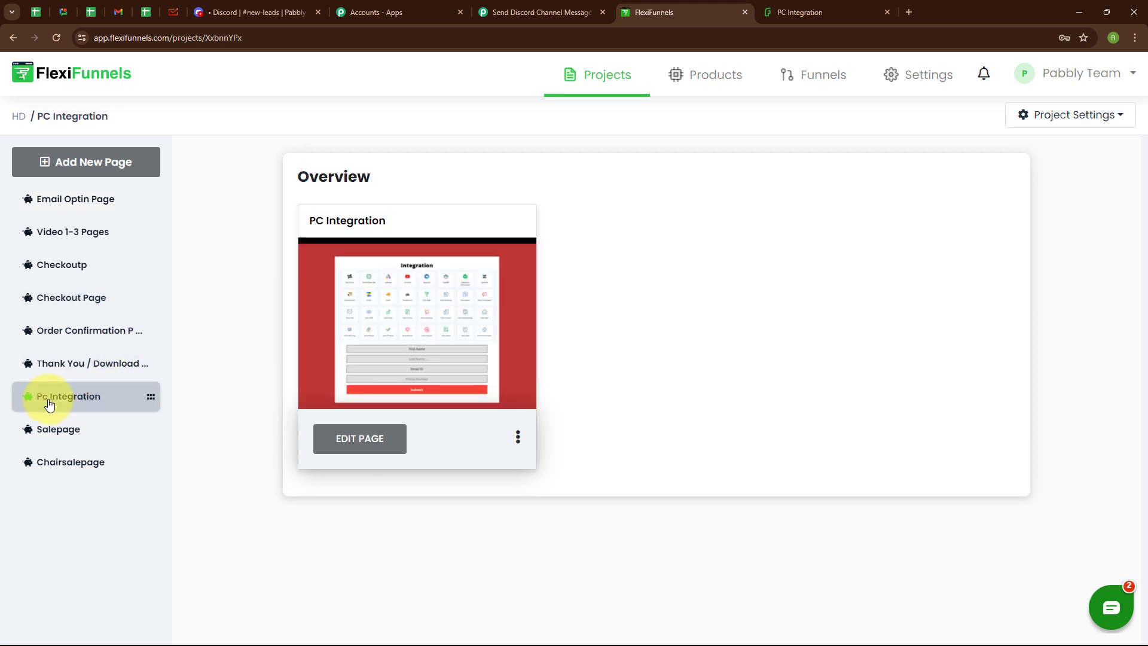
{"action": "left_click", "coordinate": [368, 441]}
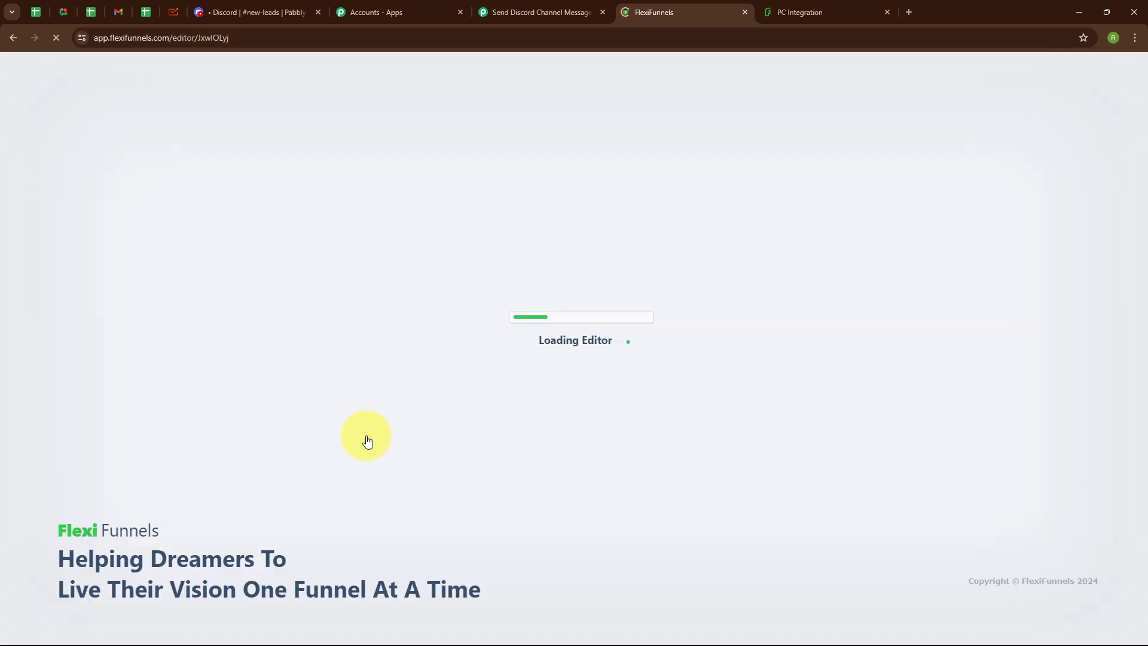
{"action": "scroll", "coordinate": [692, 417], "scroll_direction": "down", "scroll_amount": 5}
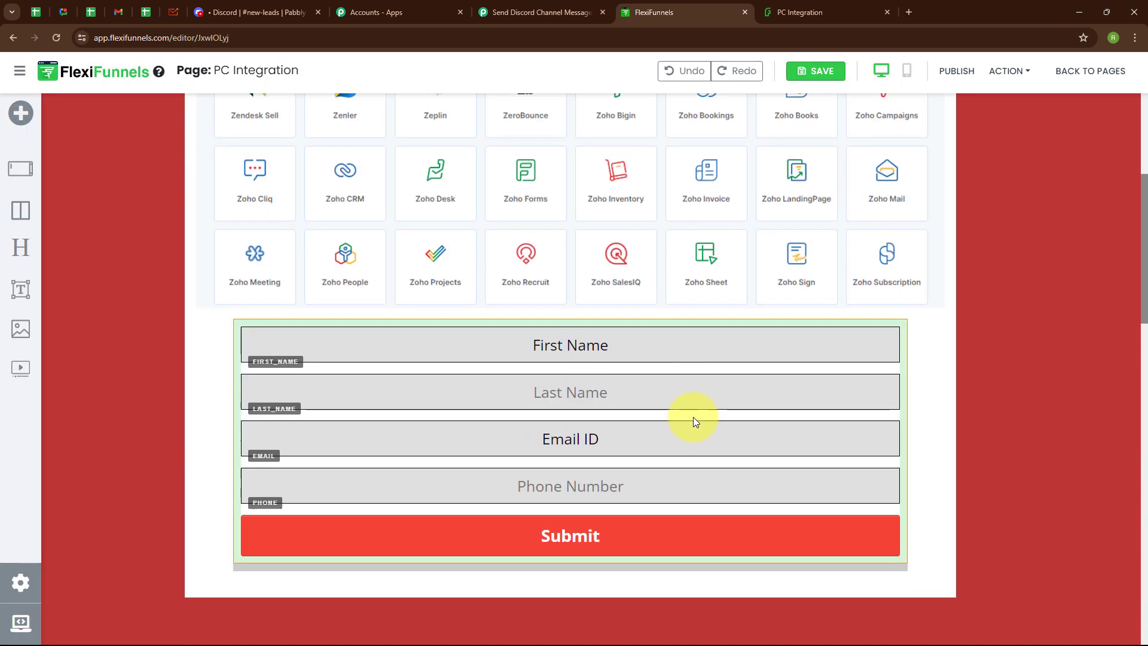
Step: Open the lead form's advanced settings and its Integrations connections dialog
{"action": "left_click", "coordinate": [650, 398]}
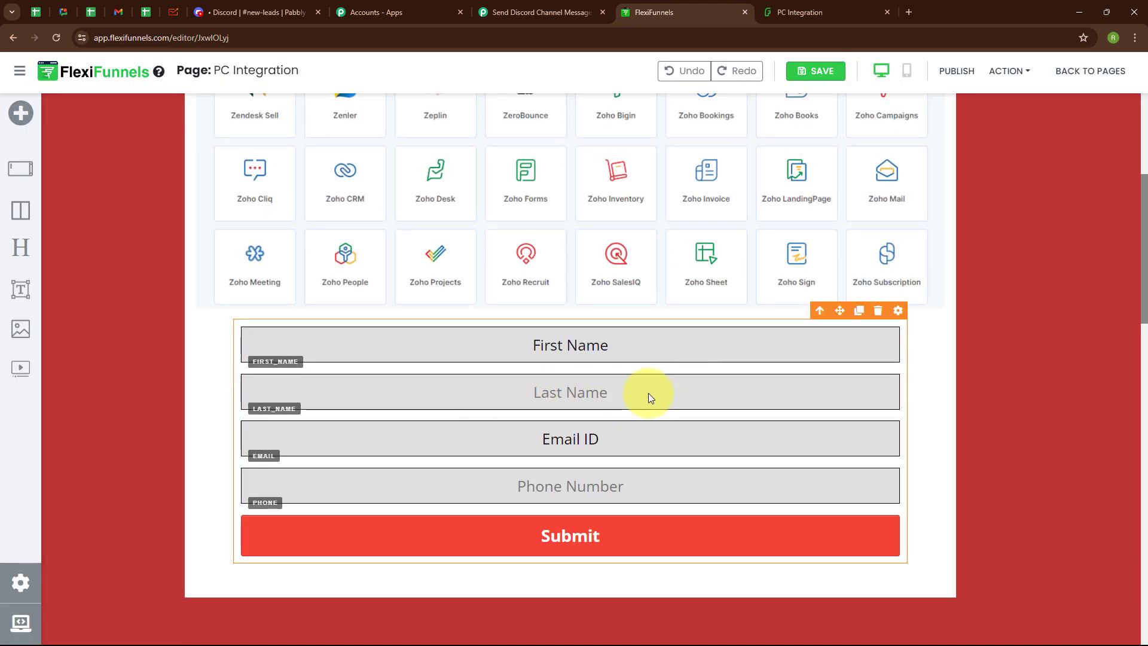
{"action": "left_click", "coordinate": [898, 311]}
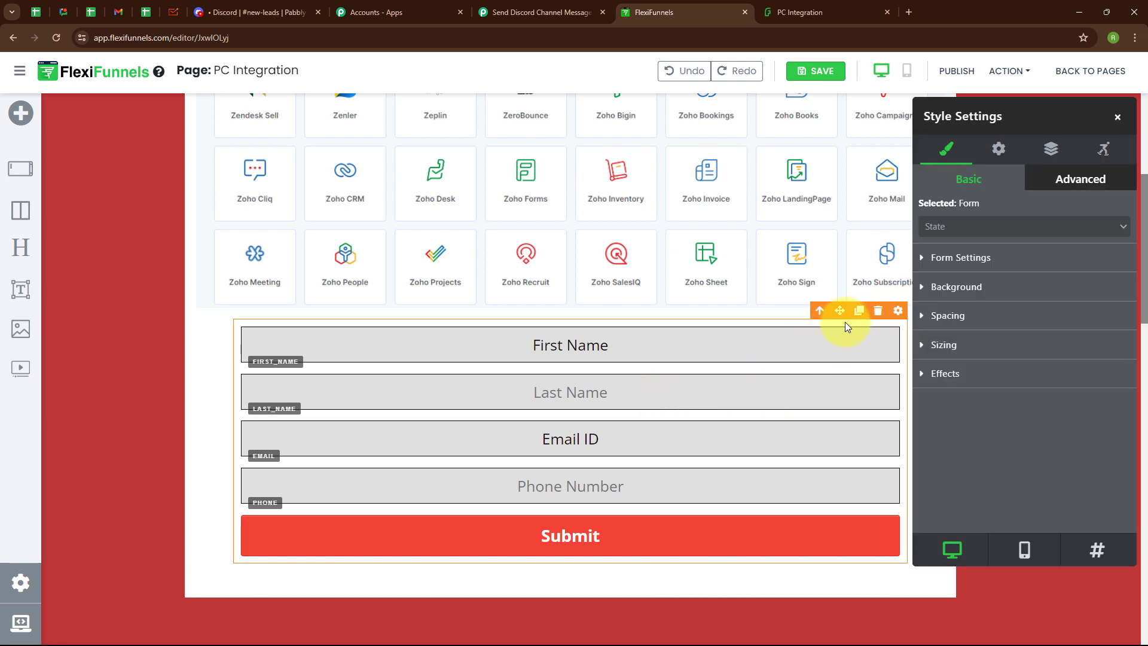
{"action": "left_click", "coordinate": [997, 150]}
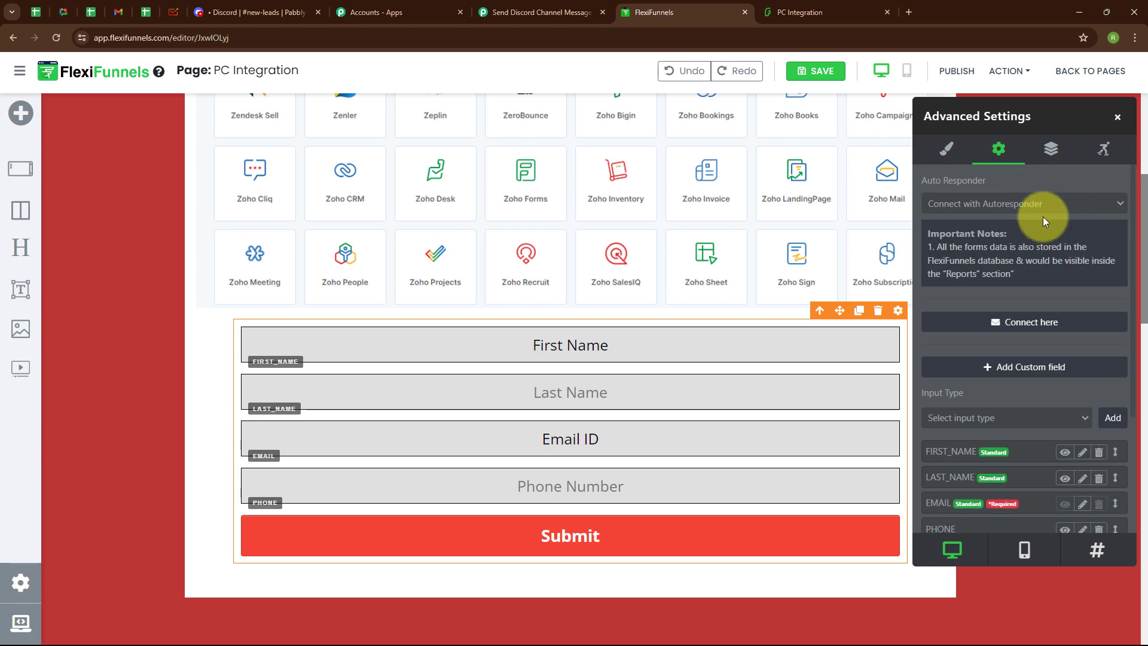
{"action": "left_click", "coordinate": [1026, 323]}
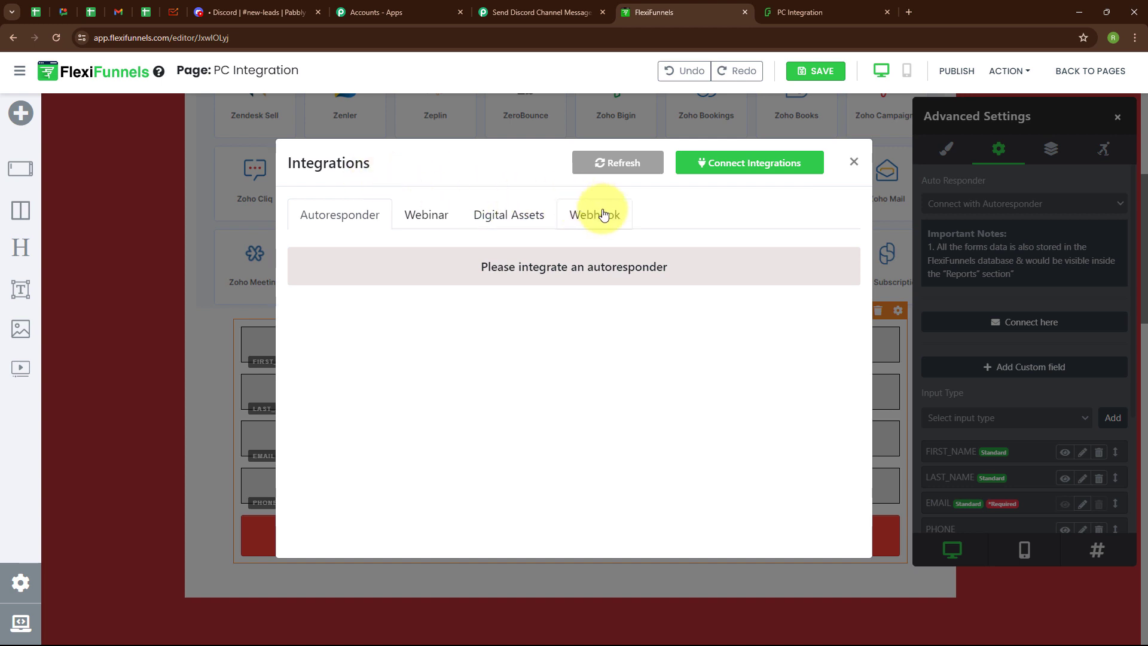
Step: Replace the webhook URL with the Pabbly URL, name it 'Discord Channel Message', and save
{"action": "left_click", "coordinate": [603, 215]}
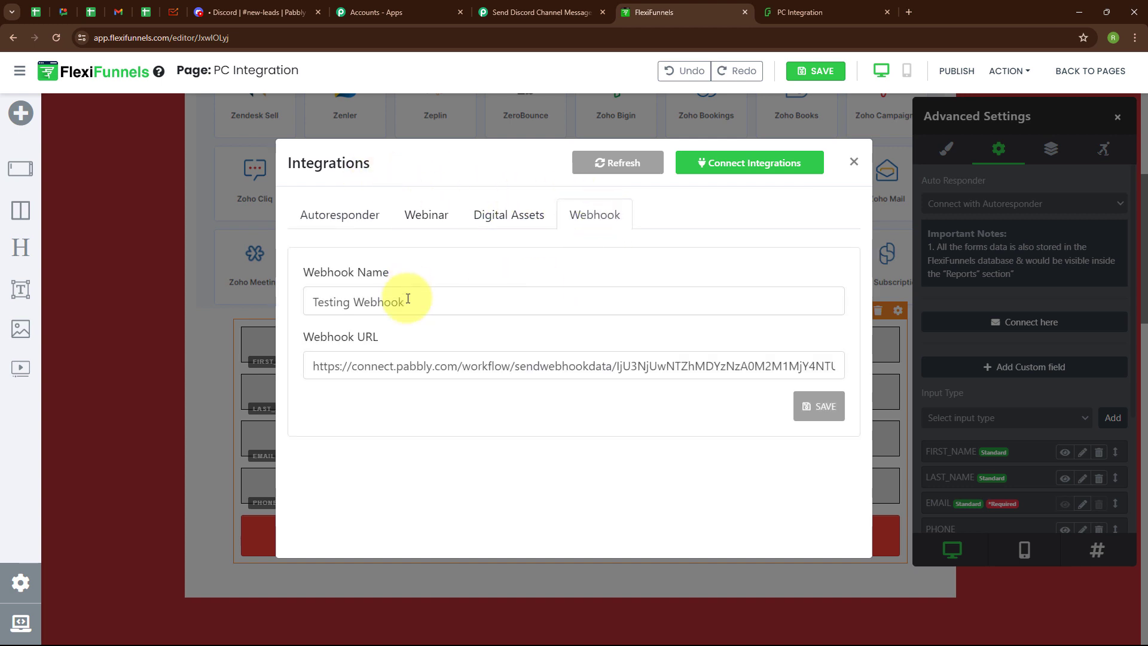
{"action": "left_click", "coordinate": [339, 366]}
{"action": "key", "text": "ctrl+a"}
{"action": "key", "text": "ctrl+c"}
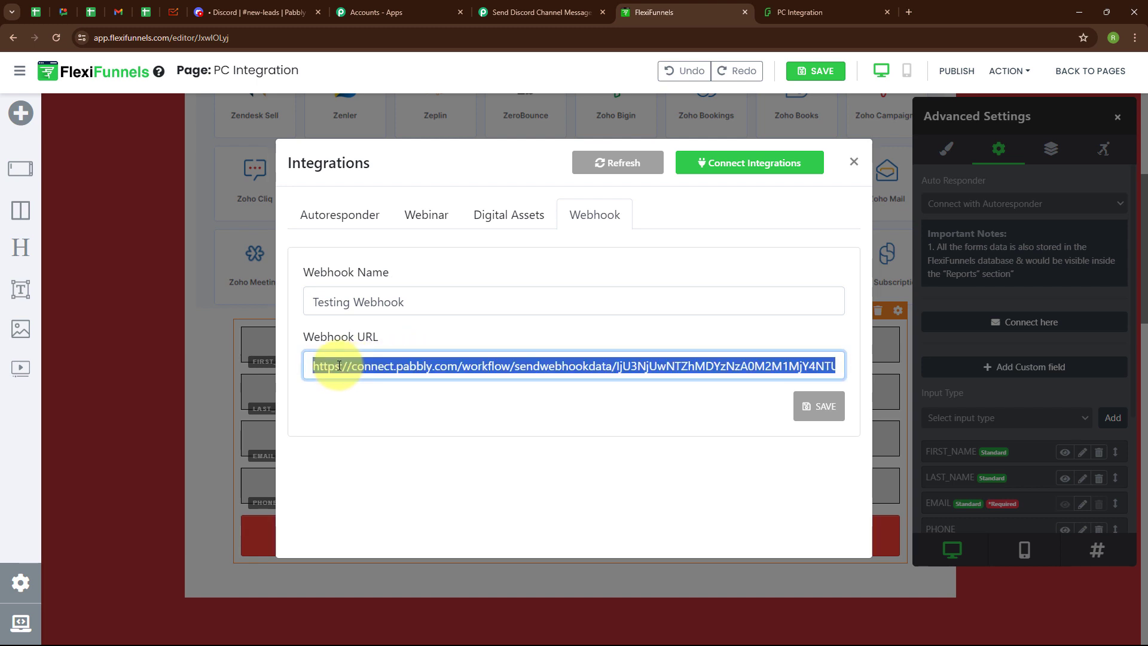
{"action": "key", "text": "BackSpace"}
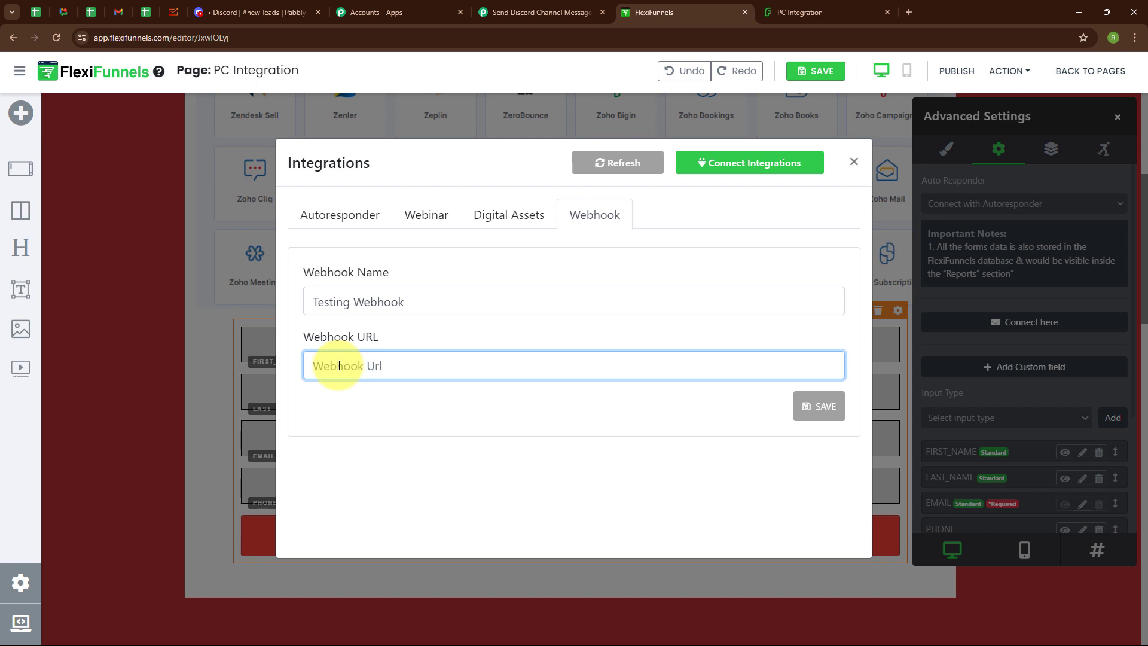
{"action": "key", "text": "ctrl+v"}
{"action": "left_click", "coordinate": [431, 298]}
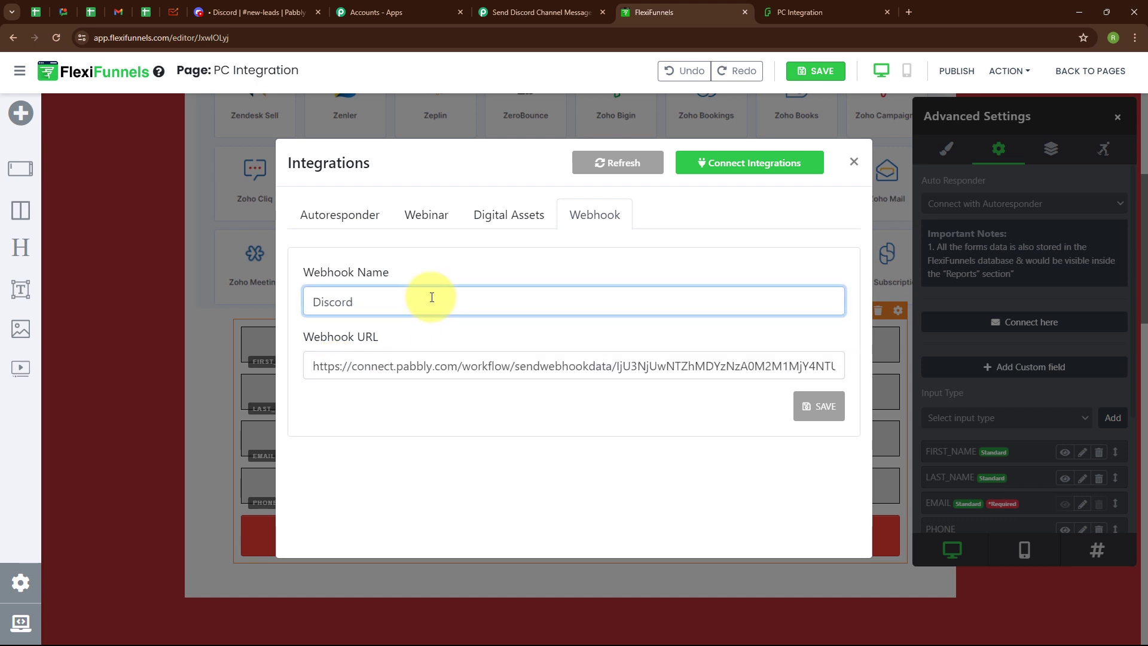
{"action": "type", "text": "Discord CH"}
{"action": "key", "text": "BackSpace"}
{"action": "type", "text": "hannel Message"}
{"action": "left_click", "coordinate": [476, 333]}
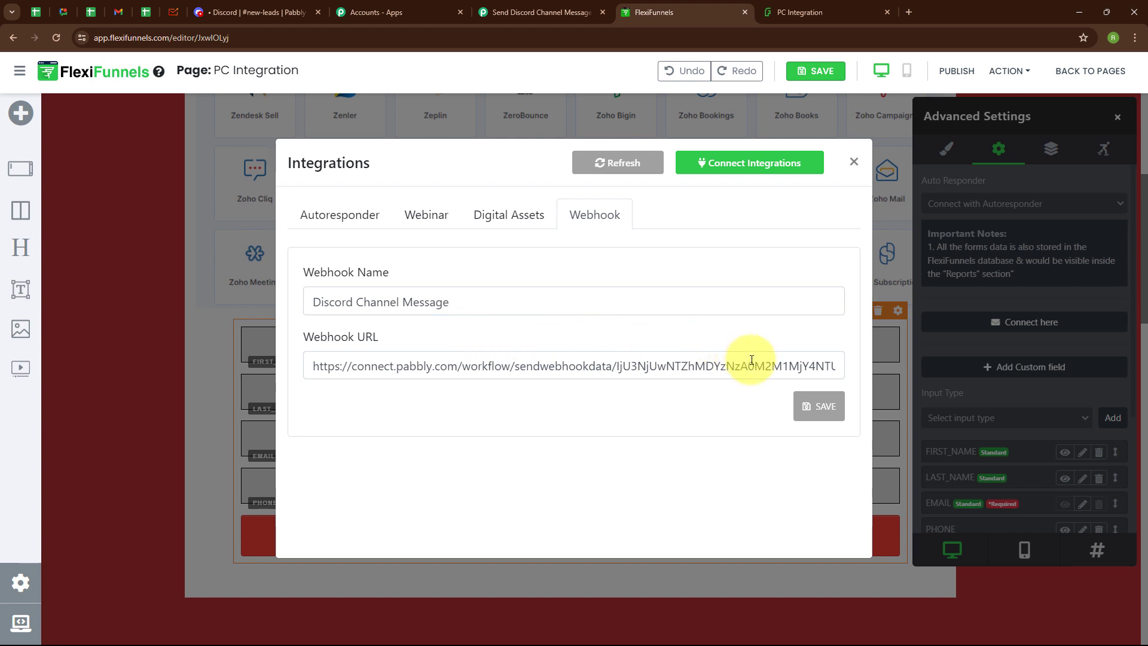
{"action": "left_click", "coordinate": [823, 412]}
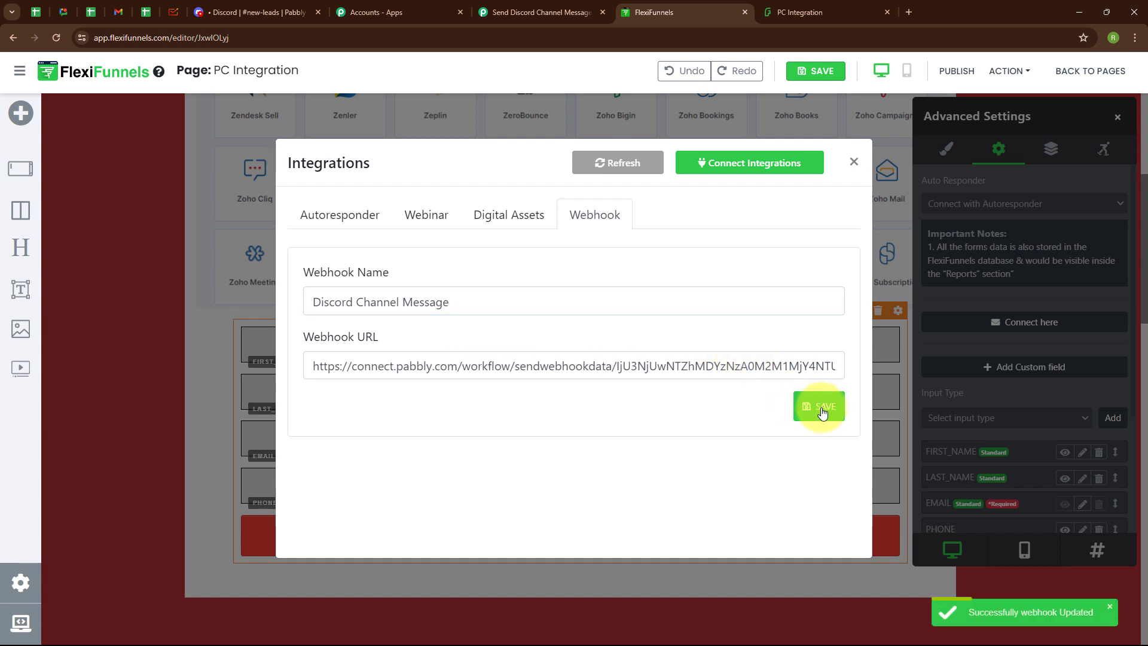
Step: Save and publish the PC Integration page, then close the integration and settings panels
{"action": "left_click", "coordinate": [813, 67]}
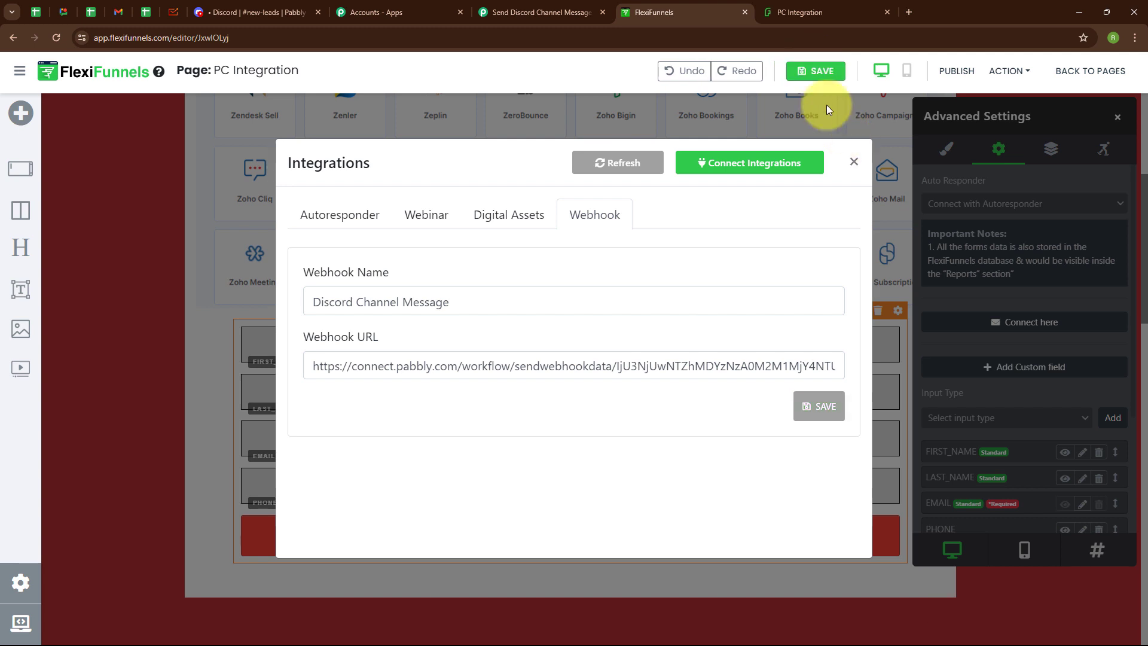
{"action": "left_click", "coordinate": [957, 71]}
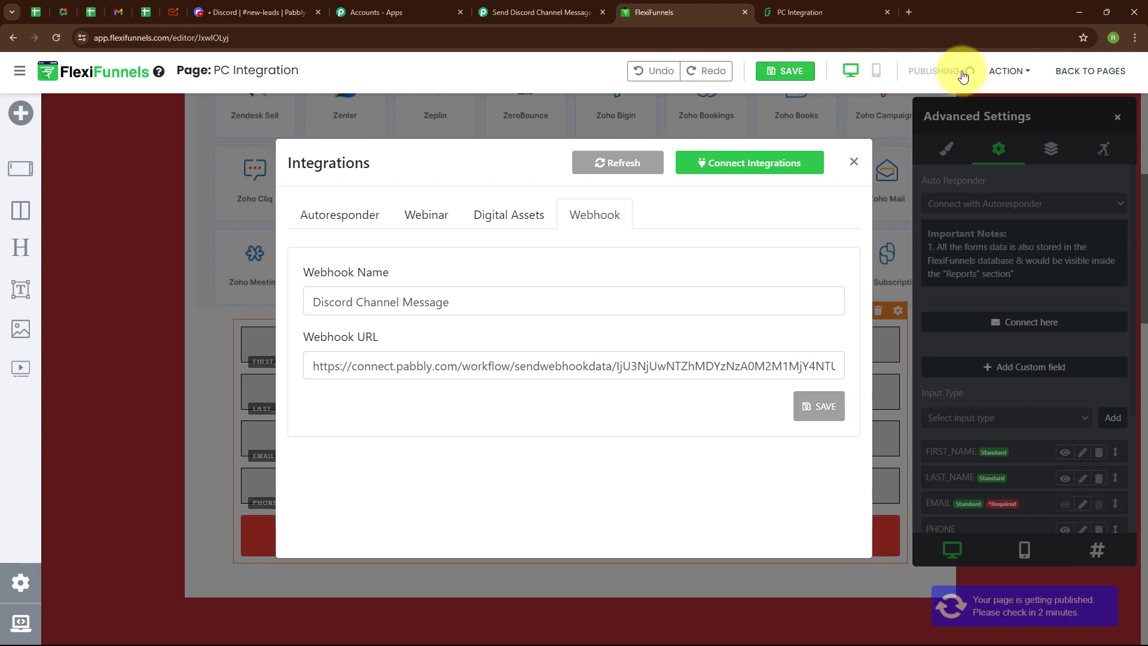
{"action": "left_click", "coordinate": [855, 160]}
{"action": "left_click", "coordinate": [1117, 117]}
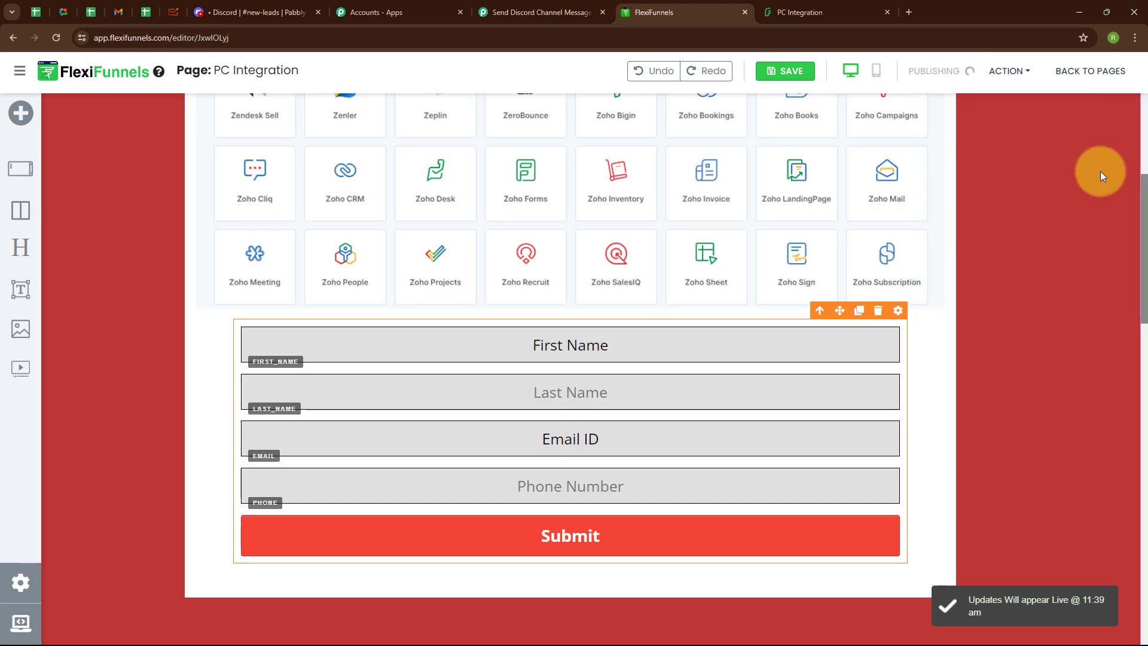
Step: Open the page's published URL and confirm the Pabbly workflow is waiting for a response
{"action": "left_click", "coordinate": [1007, 72]}
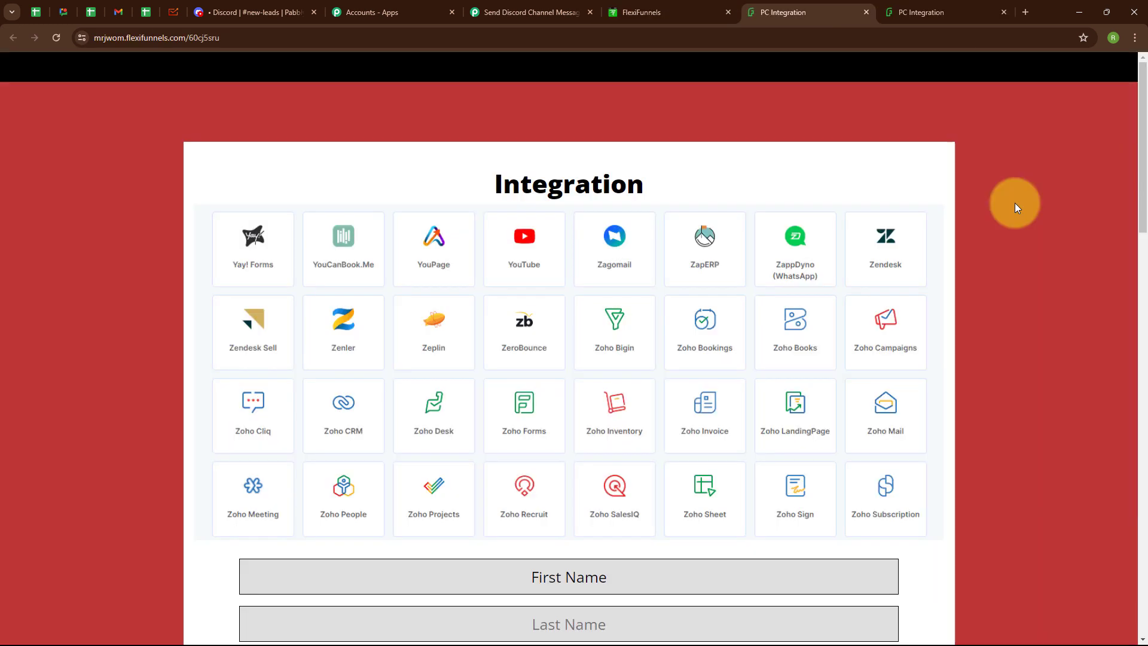
{"action": "scroll", "coordinate": [1014, 202], "scroll_direction": "down", "scroll_amount": 3}
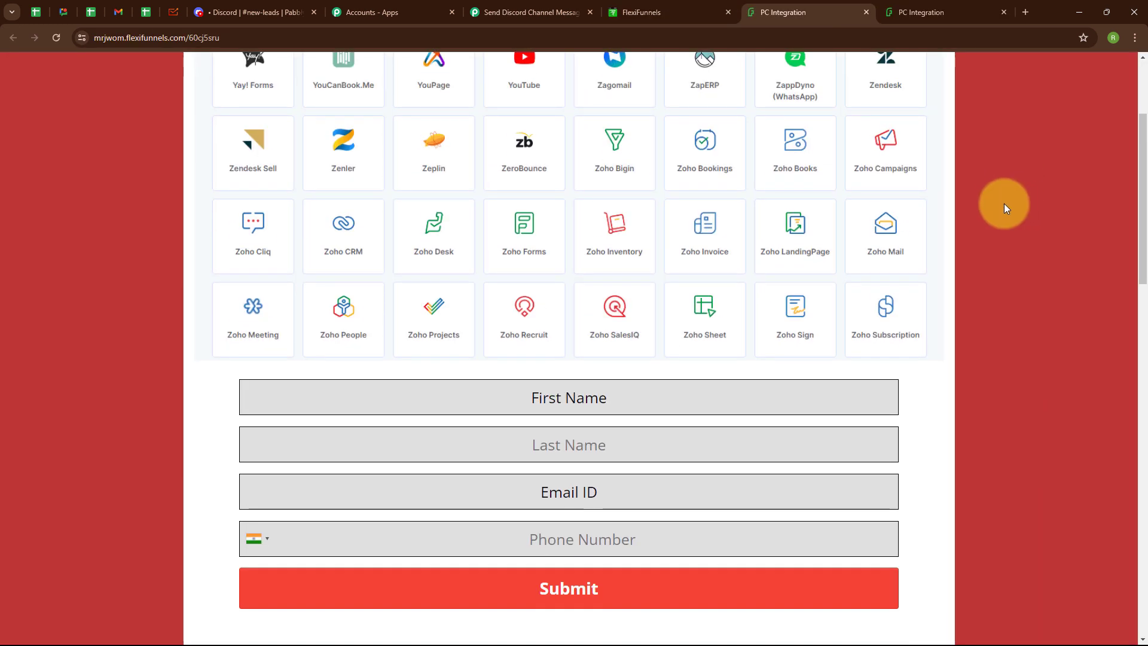
{"action": "left_click", "coordinate": [481, 12]}
{"action": "scroll", "coordinate": [479, 322], "scroll_direction": "down", "scroll_amount": 4}
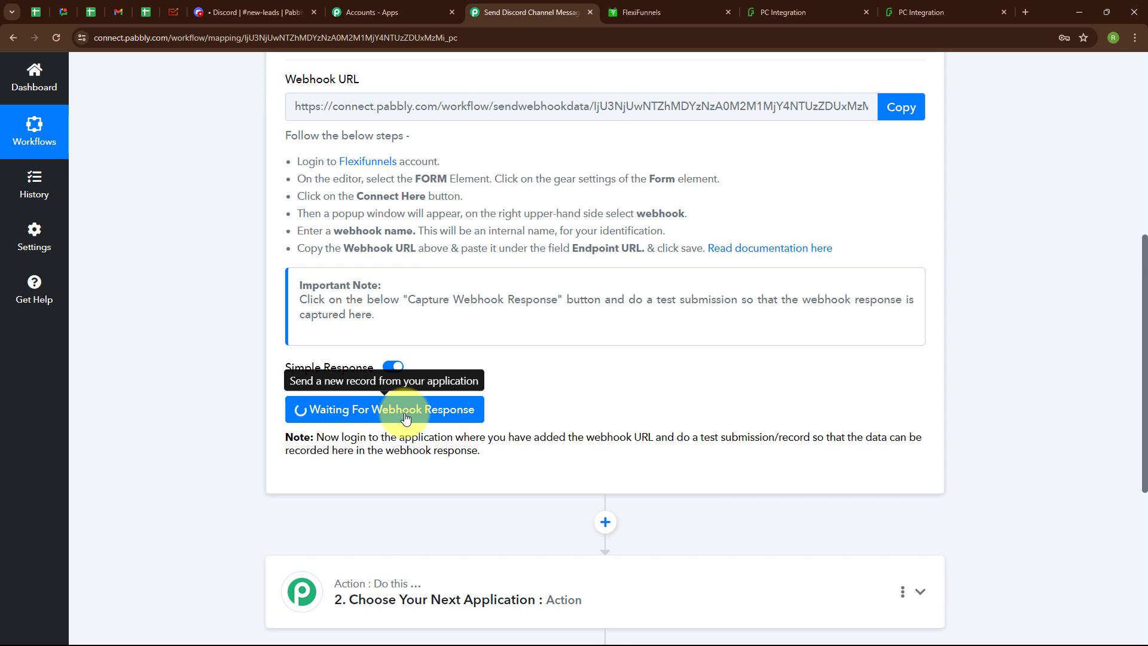
{"action": "left_click", "coordinate": [802, 14]}
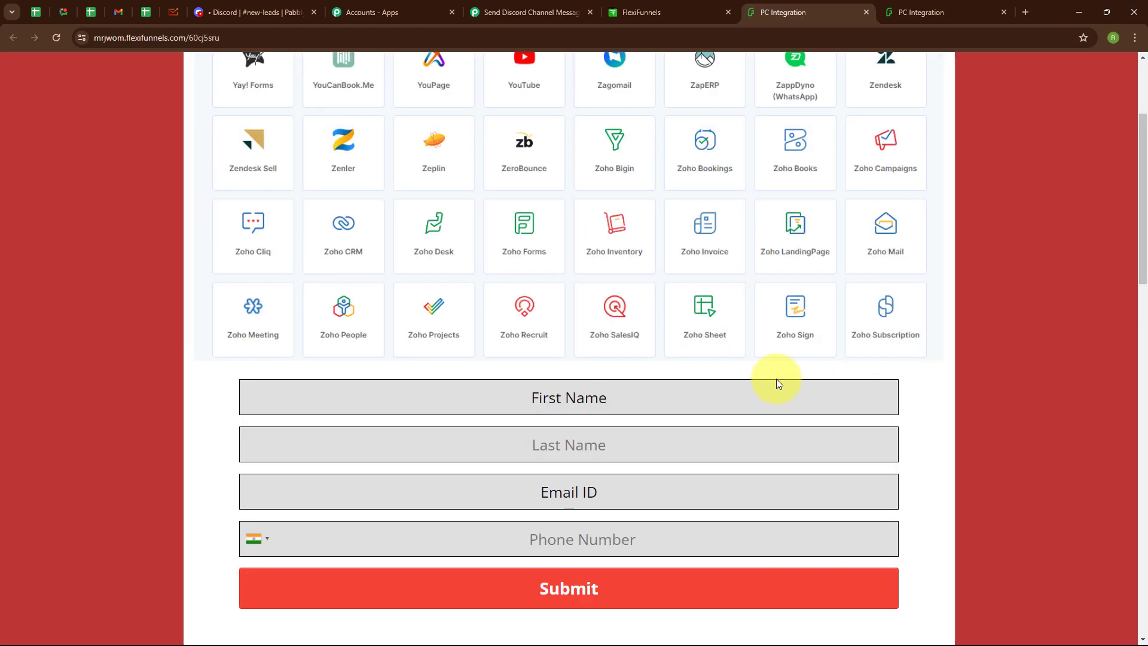
{"action": "left_click", "coordinate": [563, 393]}
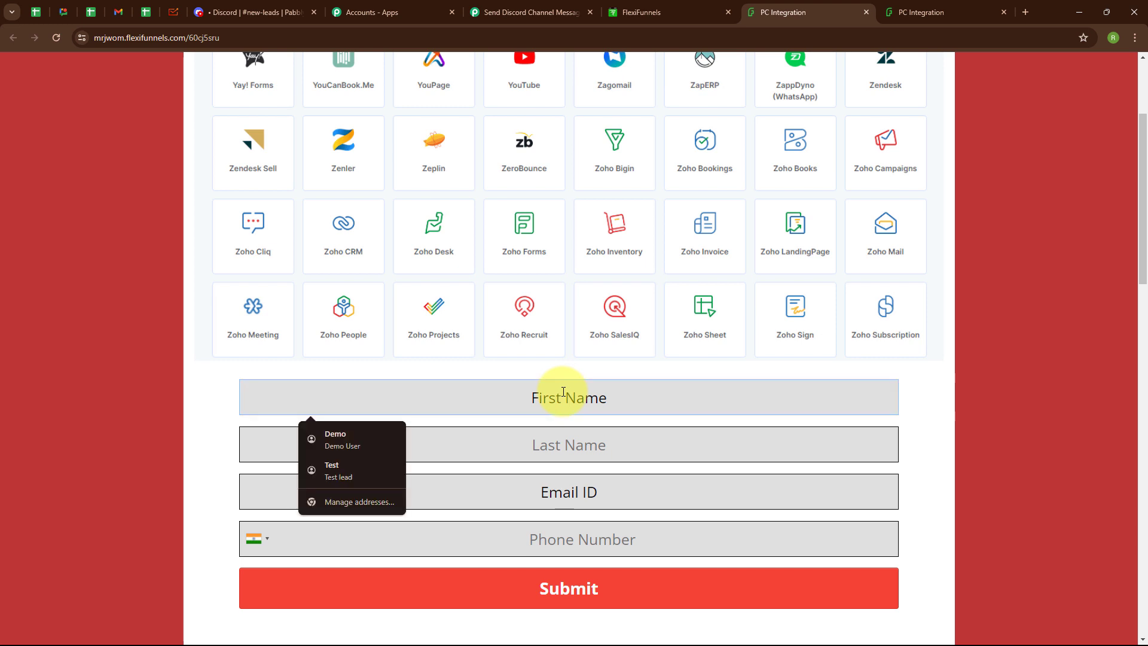
{"action": "type", "text": "Dummy"}
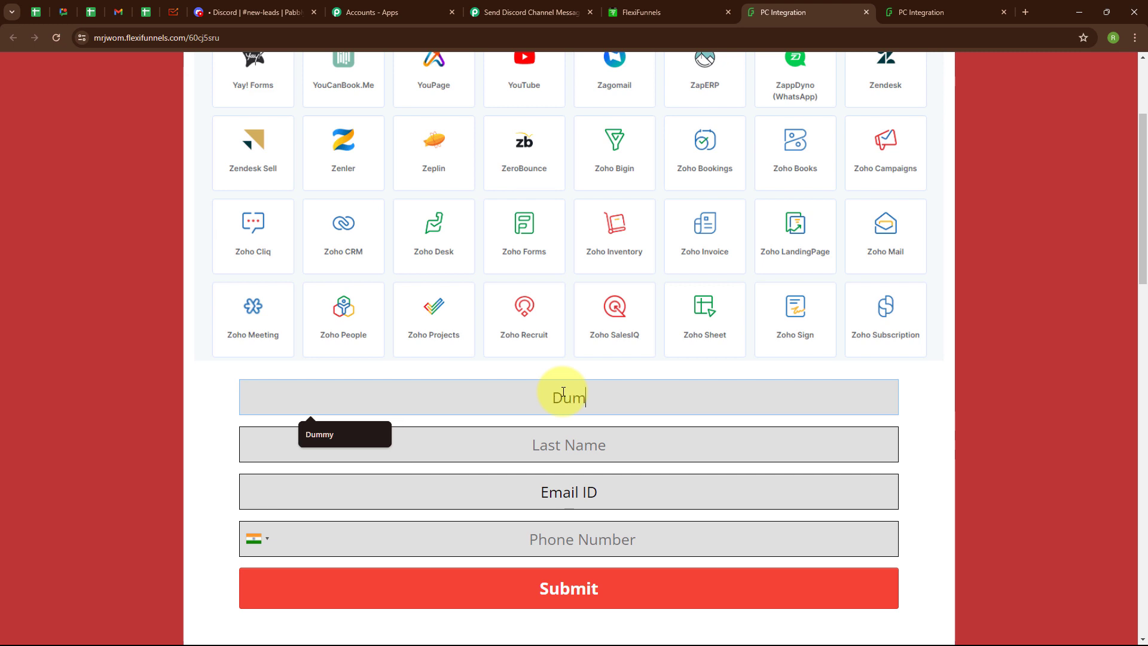
{"action": "left_click", "coordinate": [561, 436]}
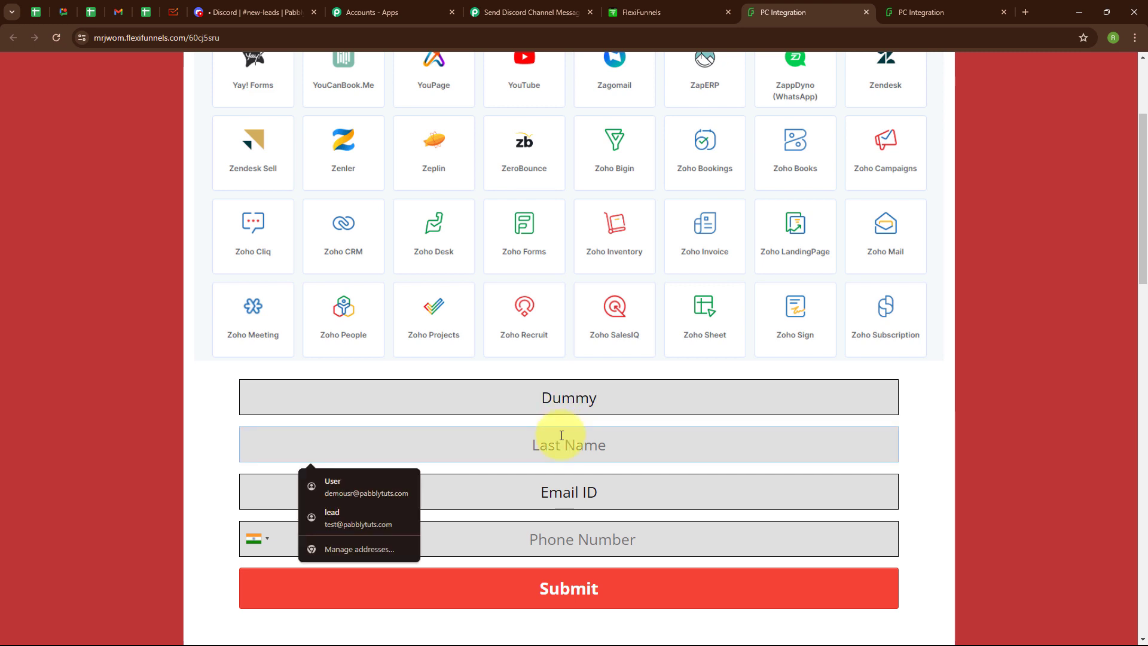
{"action": "type", "text": "User"}
{"action": "left_click", "coordinate": [572, 491]}
{"action": "type", "text": "dummy123"}
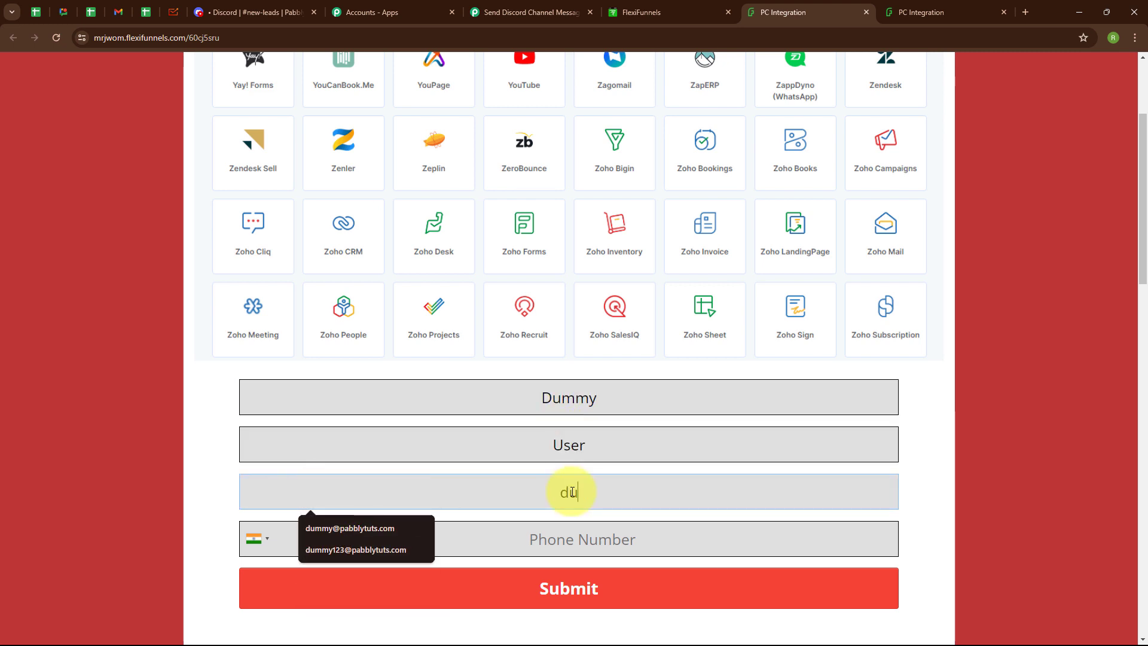
{"action": "key", "text": "Down"}
{"action": "key", "text": "Return"}
{"action": "left_click", "coordinate": [570, 532]}
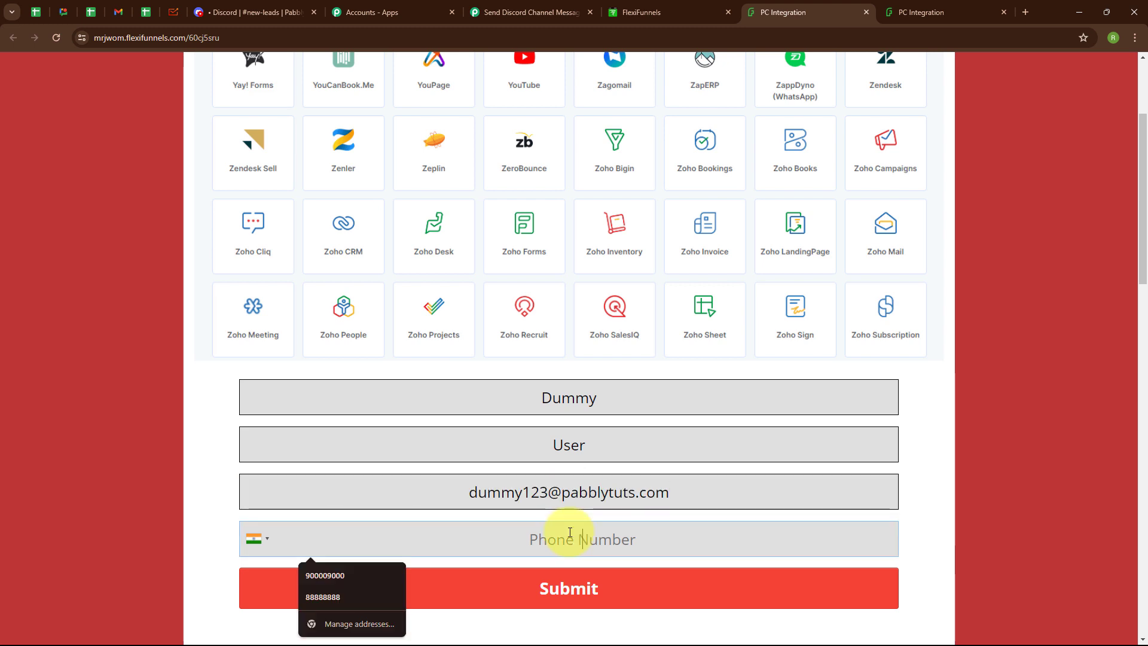
{"action": "type", "text": "9999999999"}
{"action": "key", "text": "Return"}
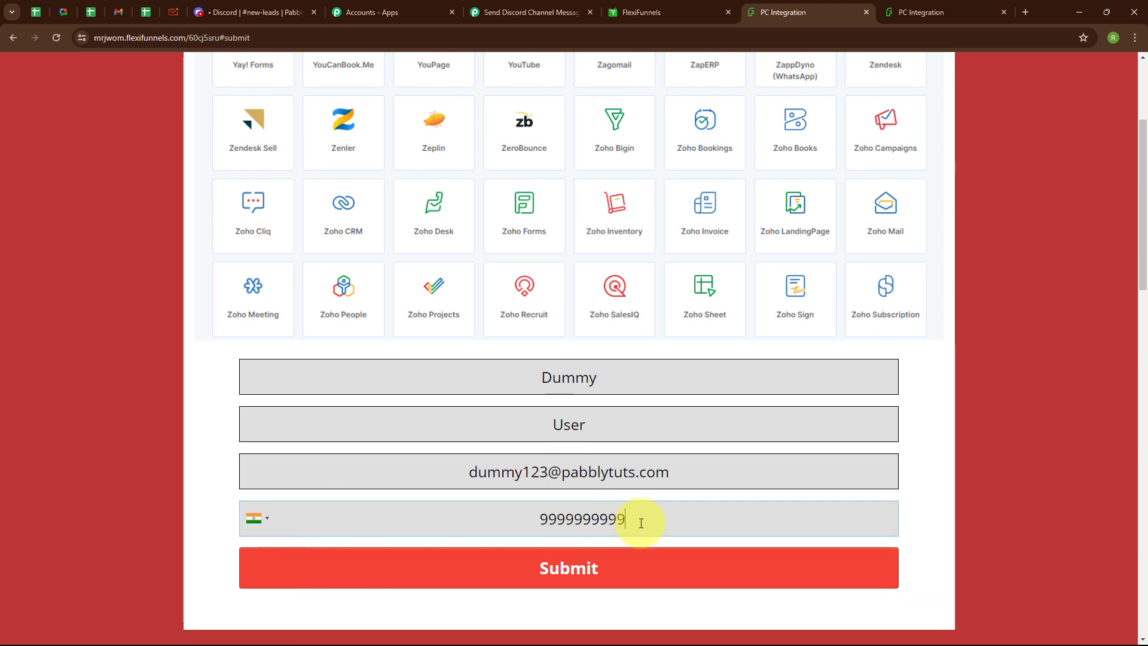
{"action": "left_click", "coordinate": [546, 568]}
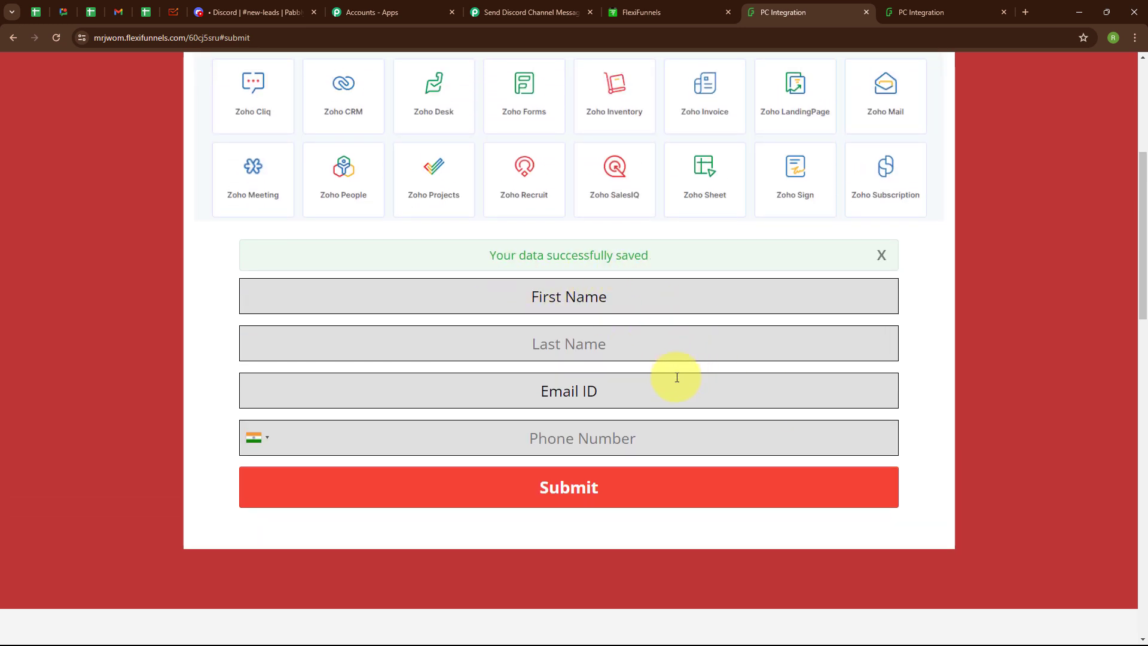
Step: Check the test lead captured as Response A, then collapse the FlexiFunnels trigger step
{"action": "left_click", "coordinate": [497, 9]}
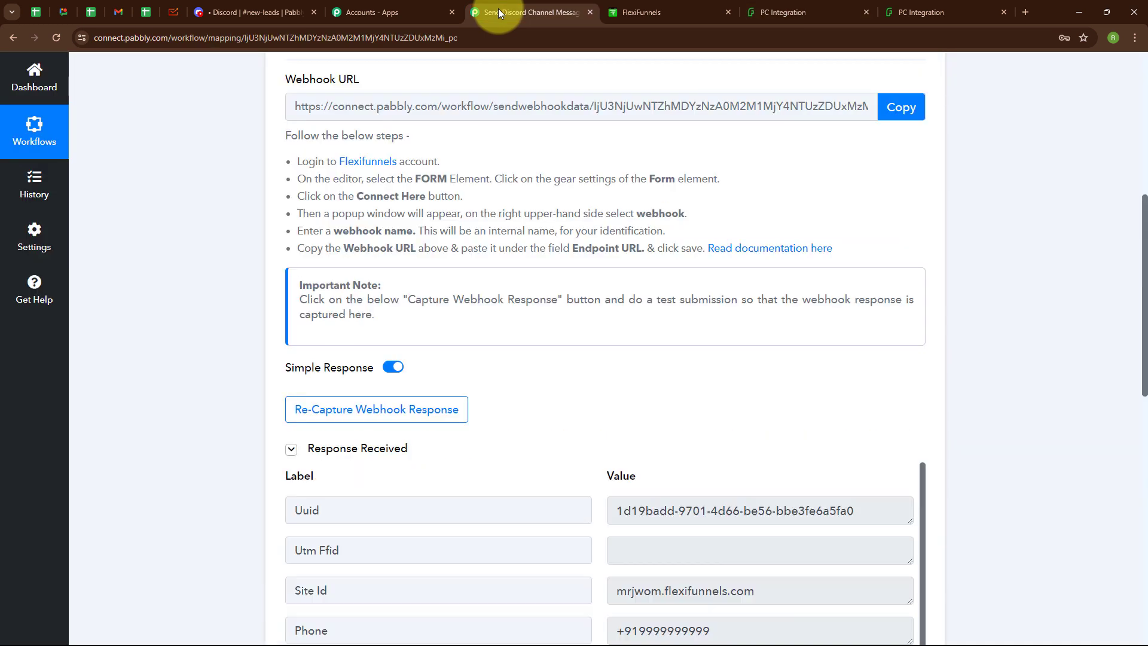
{"action": "scroll", "coordinate": [669, 464], "scroll_direction": "down", "scroll_amount": 5}
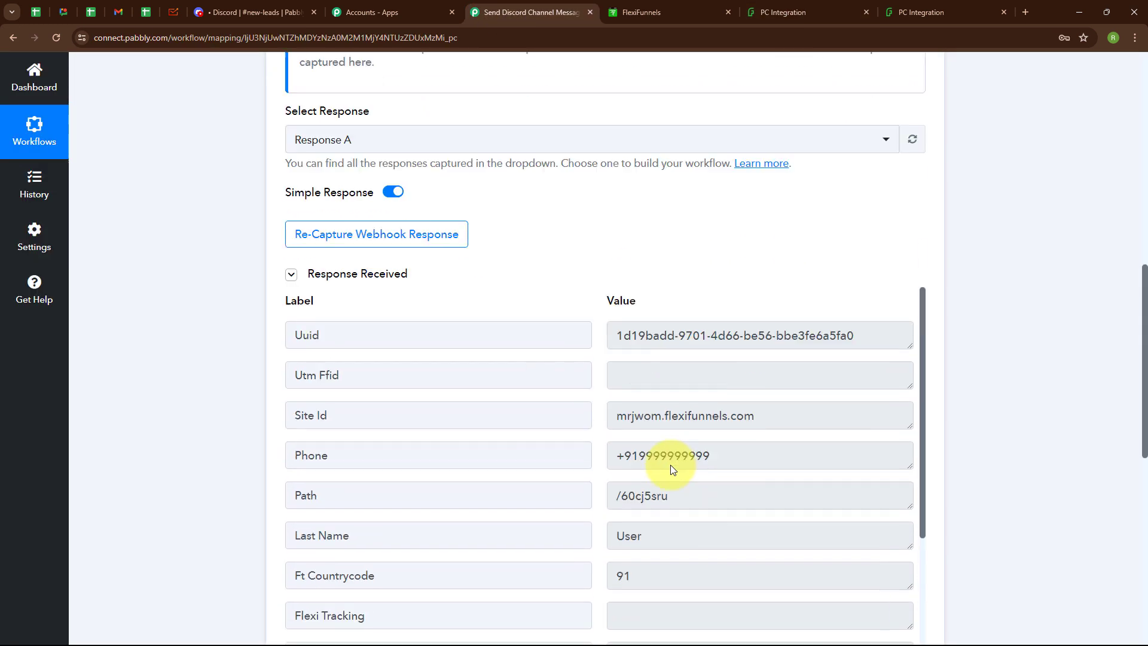
{"action": "scroll", "coordinate": [666, 433], "scroll_direction": "down", "scroll_amount": 3}
{"action": "scroll", "coordinate": [666, 432], "scroll_direction": "up", "scroll_amount": 3}
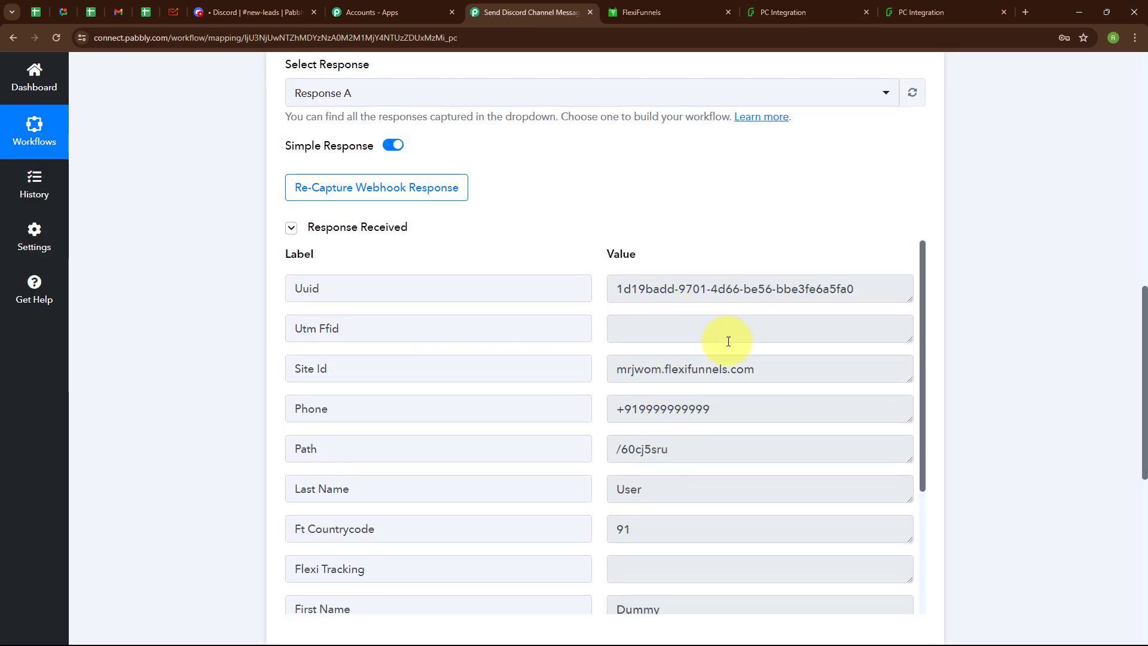
{"action": "scroll", "coordinate": [698, 493], "scroll_direction": "down", "scroll_amount": 3}
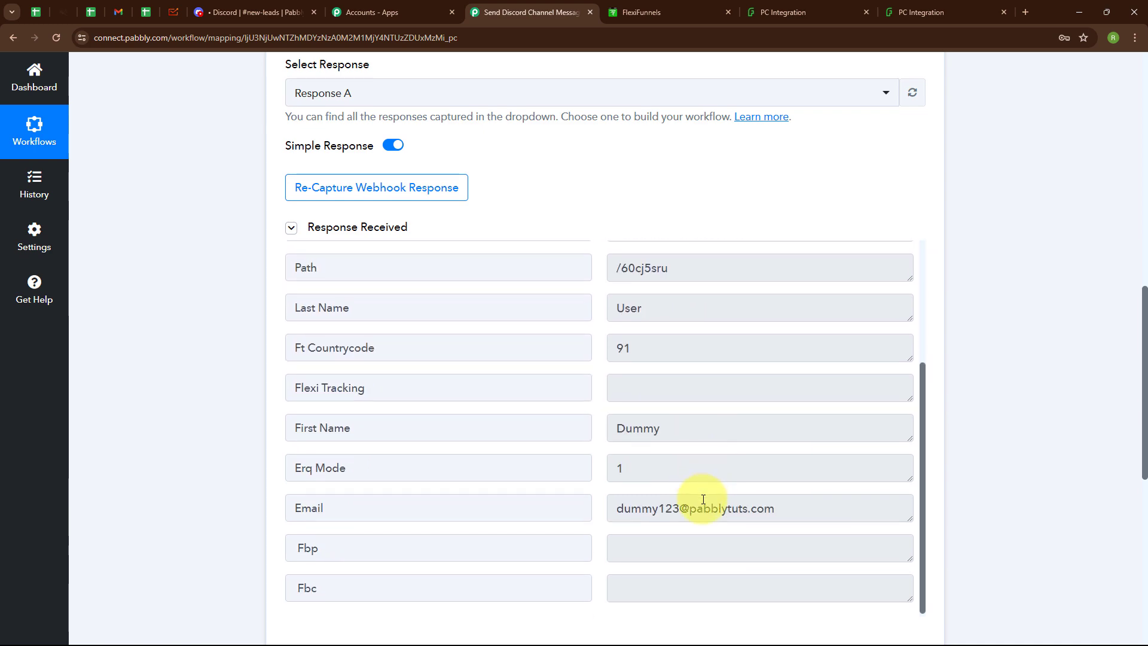
{"action": "scroll", "coordinate": [853, 199], "scroll_direction": "up", "scroll_amount": 10}
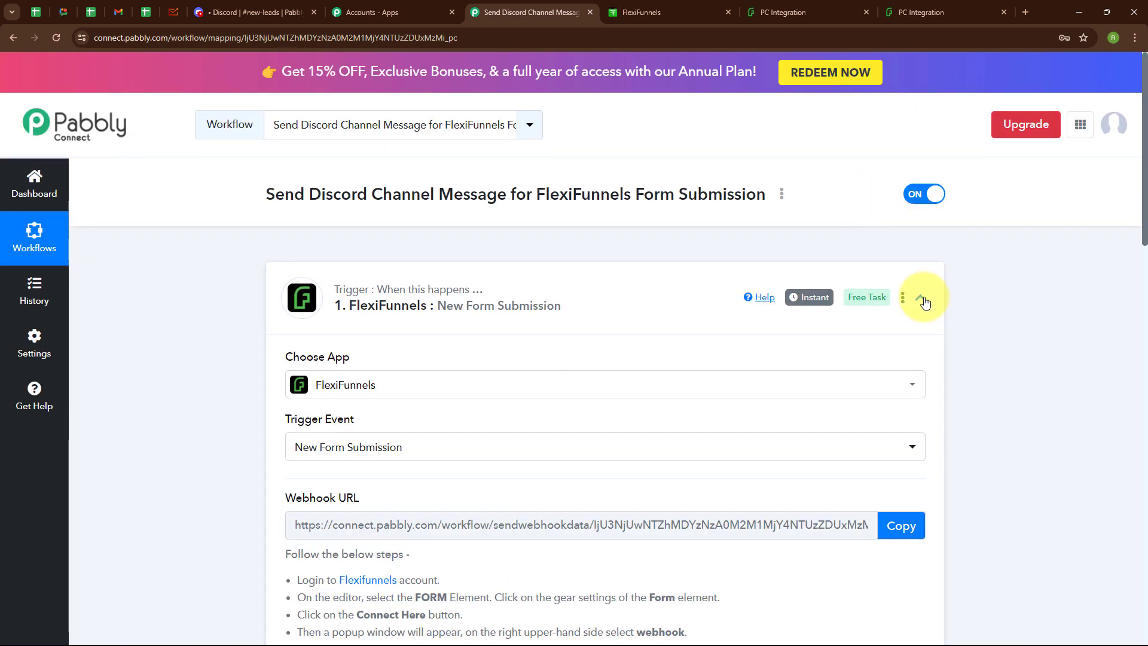
{"action": "left_click", "coordinate": [921, 299]}
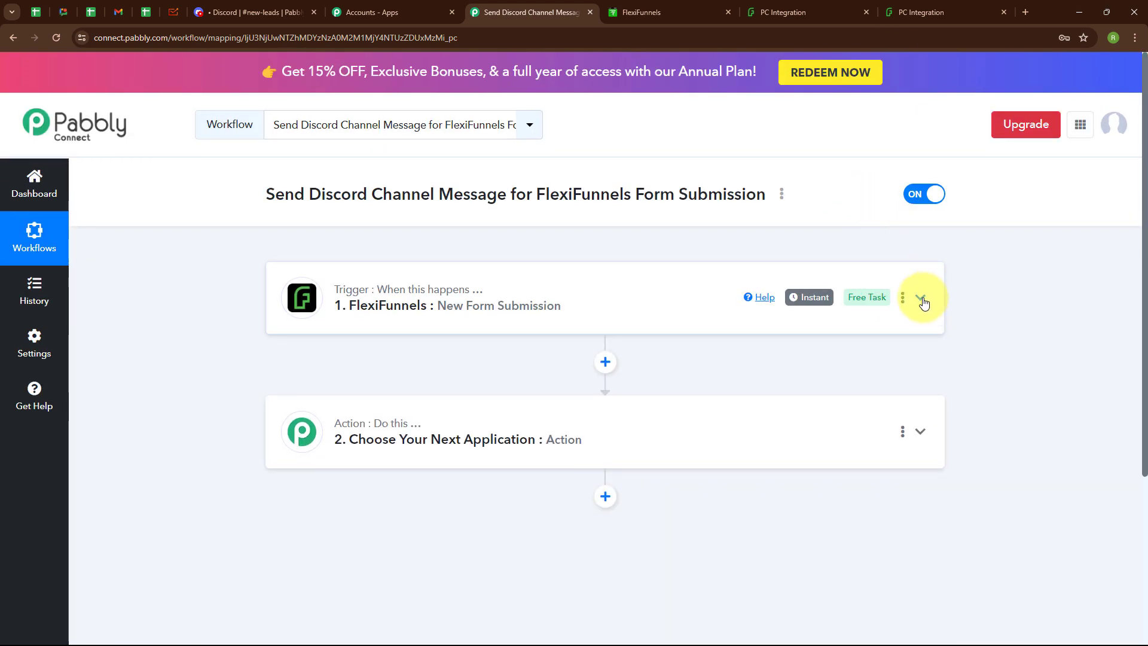
Step: Set the action step to Discord's Send Channel Message (HTML) event and connect it
{"action": "left_click", "coordinate": [404, 441]}
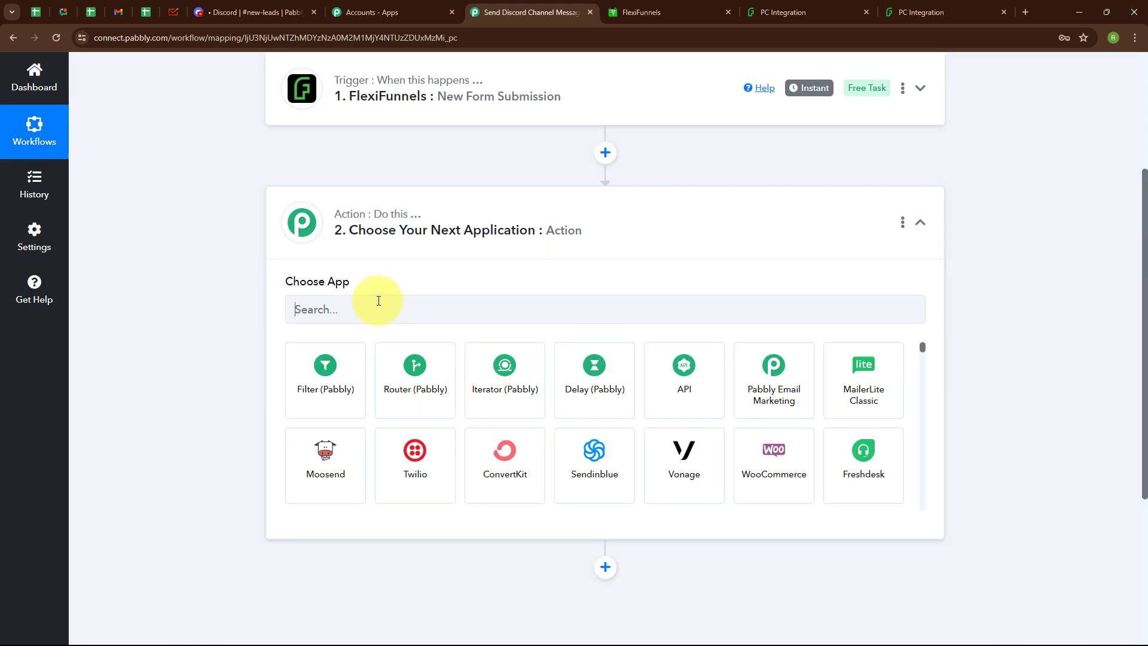
{"action": "left_click", "coordinate": [377, 300]}
{"action": "type", "text": "Disc"}
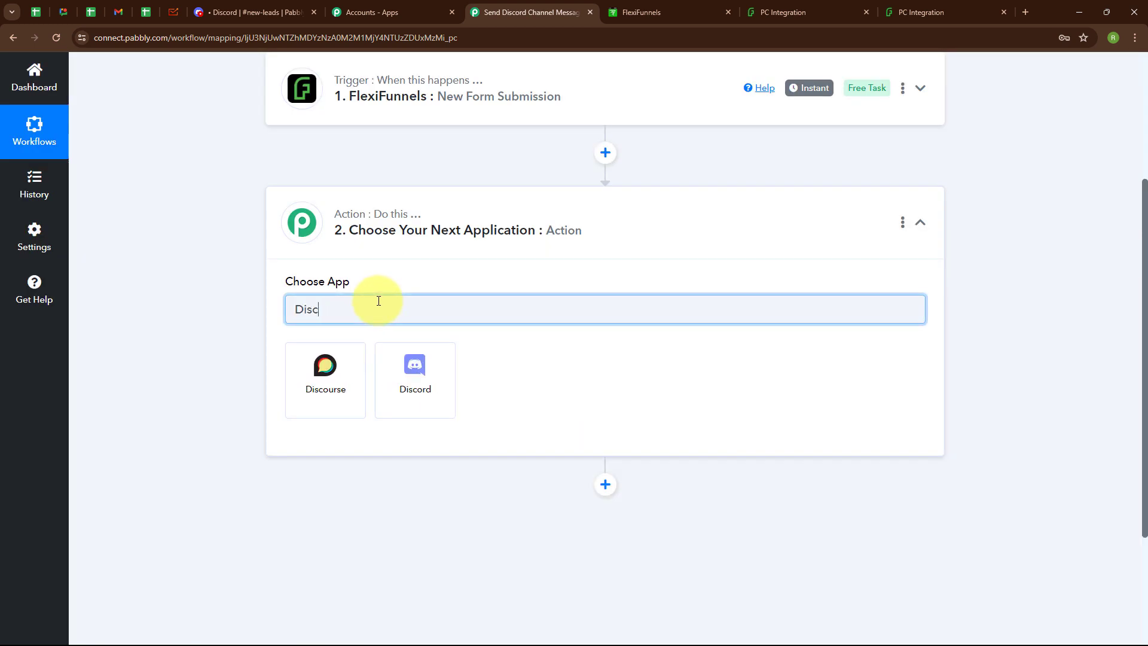
{"action": "left_click", "coordinate": [396, 393]}
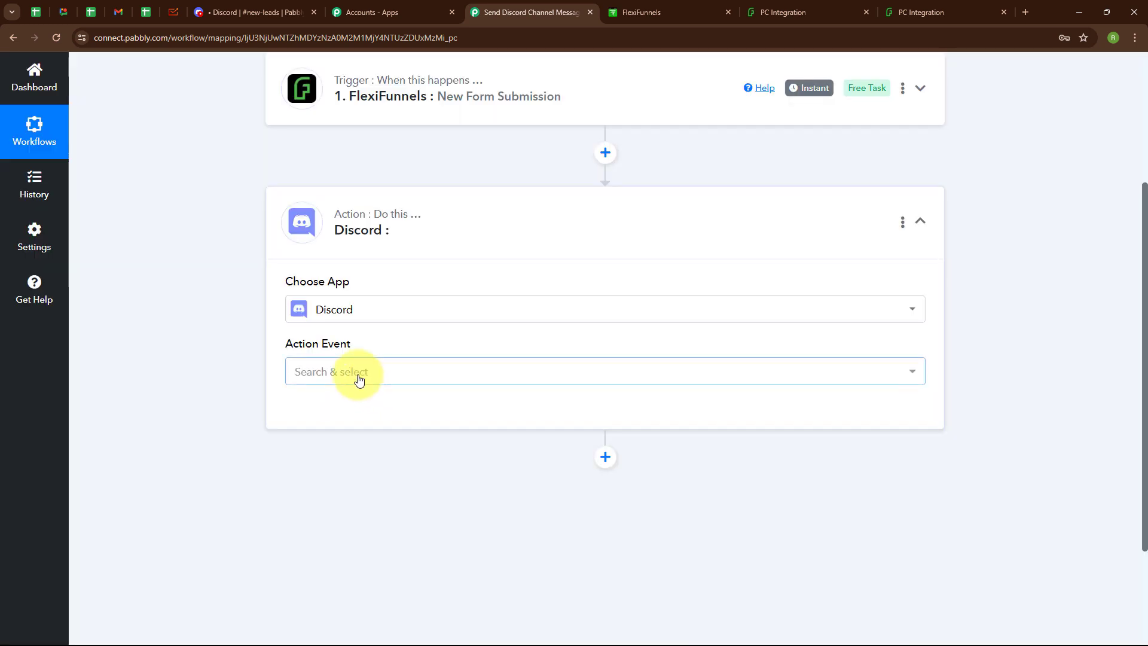
{"action": "left_click", "coordinate": [359, 379]}
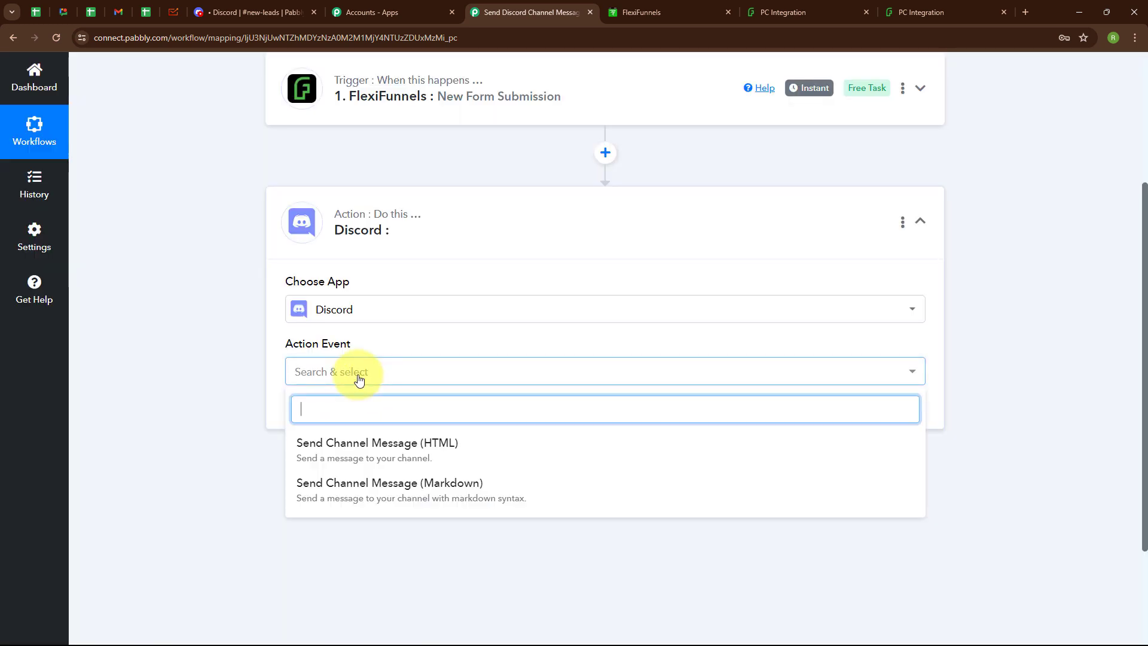
{"action": "left_click", "coordinate": [355, 449]}
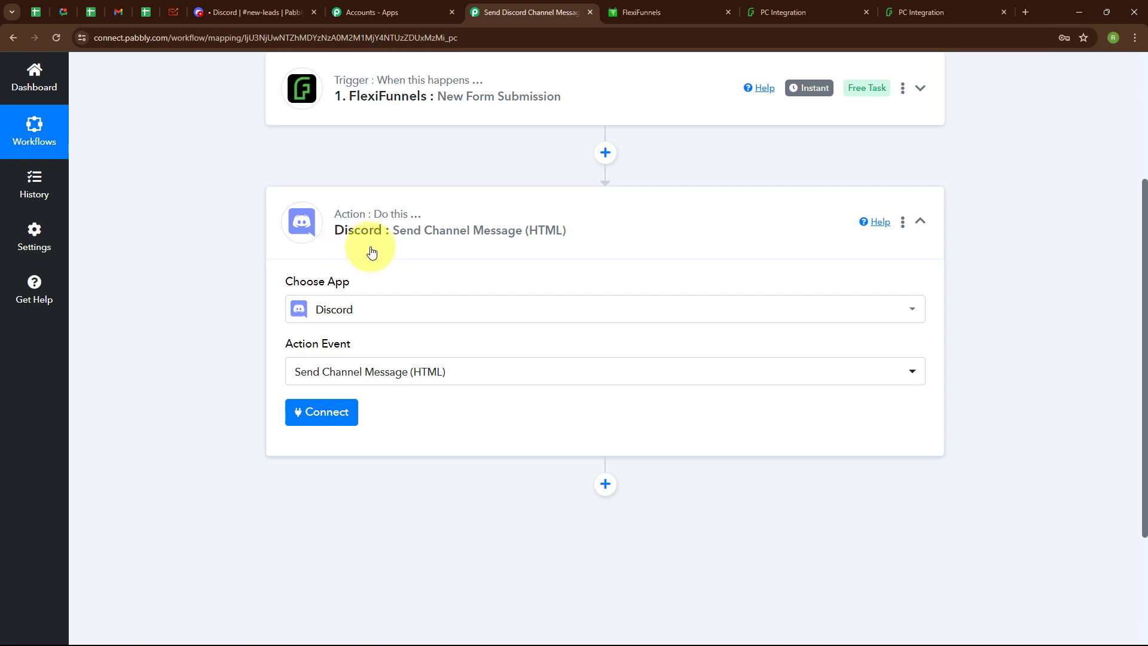
{"action": "left_click", "coordinate": [327, 412]}
Step: Read the forum guide on getting a Discord webhook URL
{"action": "scroll", "coordinate": [626, 428], "scroll_direction": "down", "scroll_amount": 1}
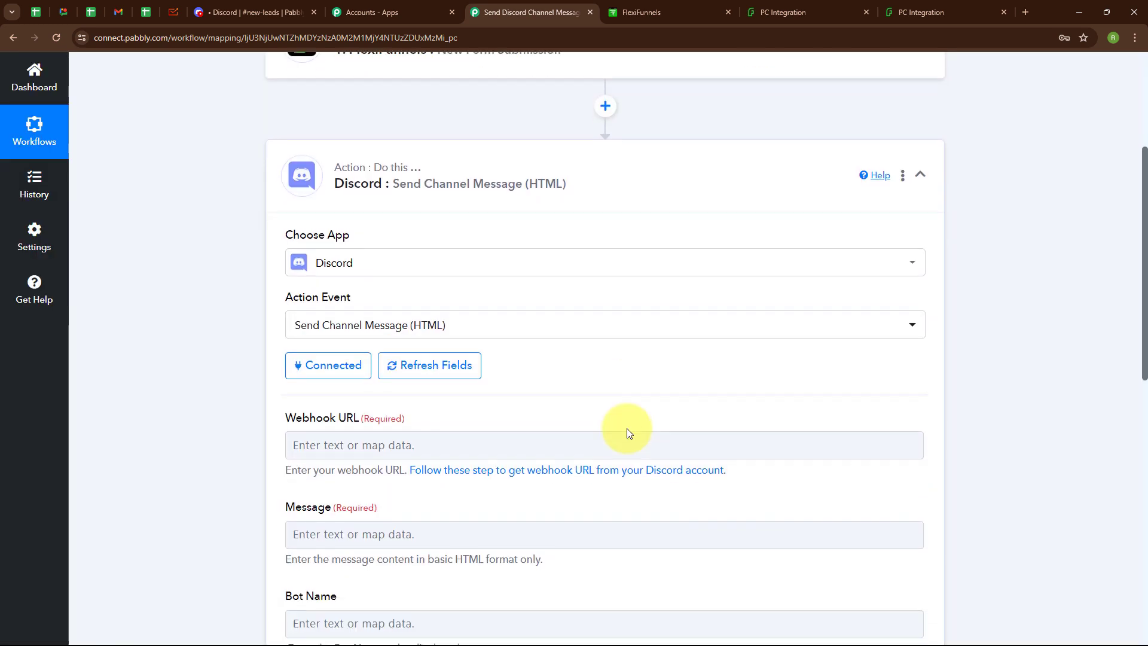
{"action": "scroll", "coordinate": [626, 428], "scroll_direction": "down", "scroll_amount": 4}
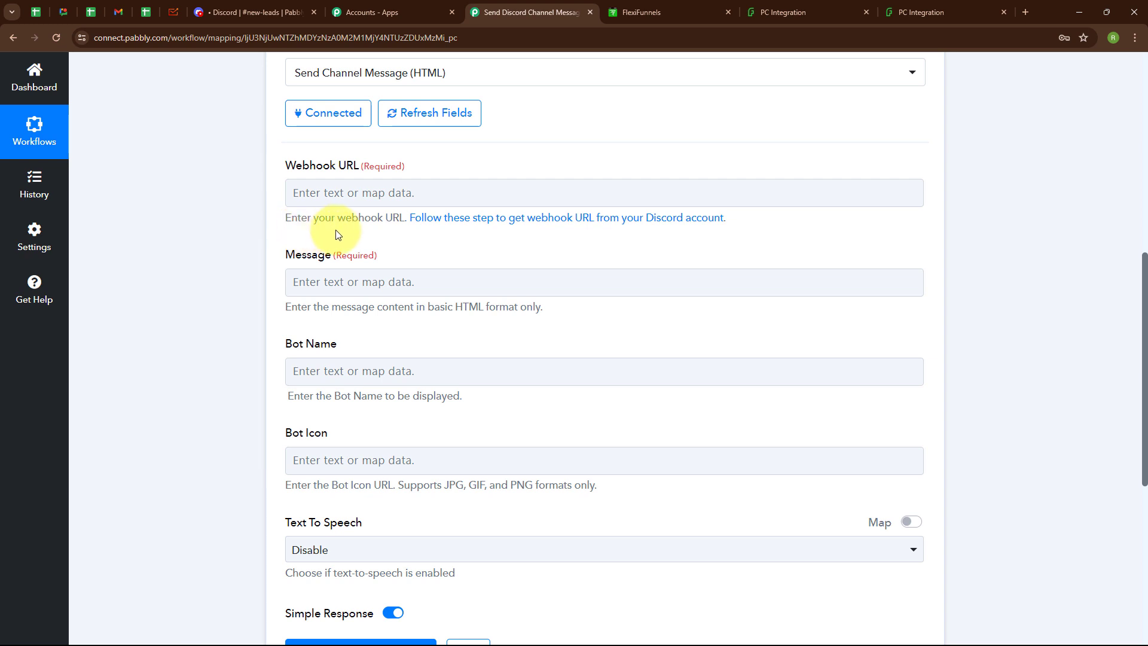
{"action": "left_click", "coordinate": [611, 220]}
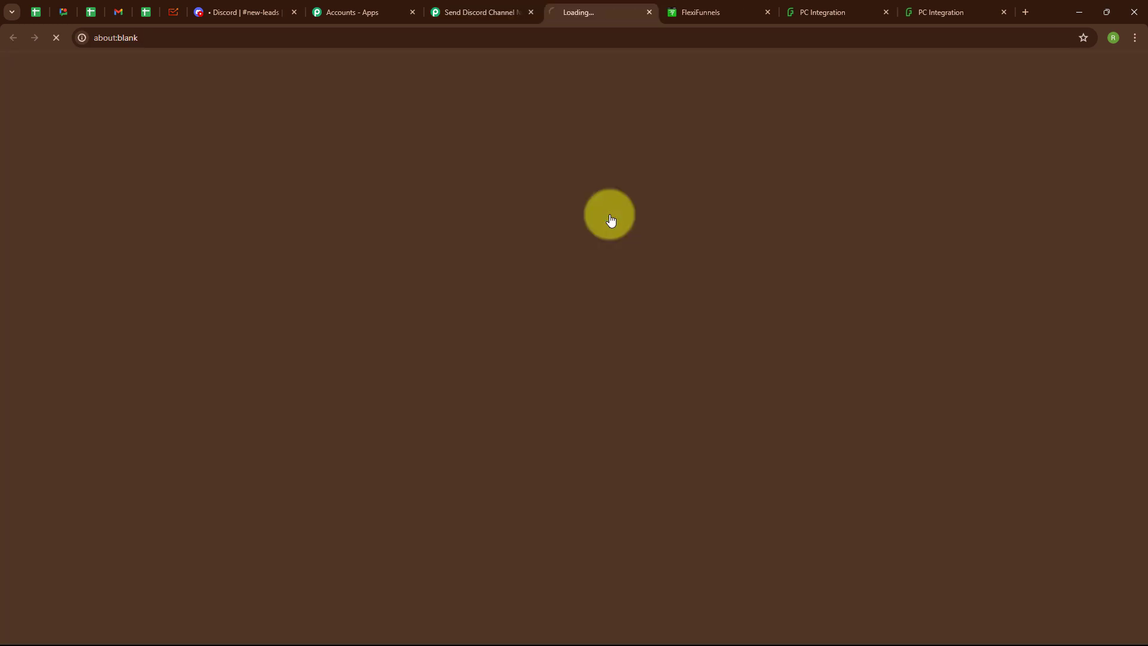
{"action": "scroll", "coordinate": [622, 334], "scroll_direction": "down", "scroll_amount": 5}
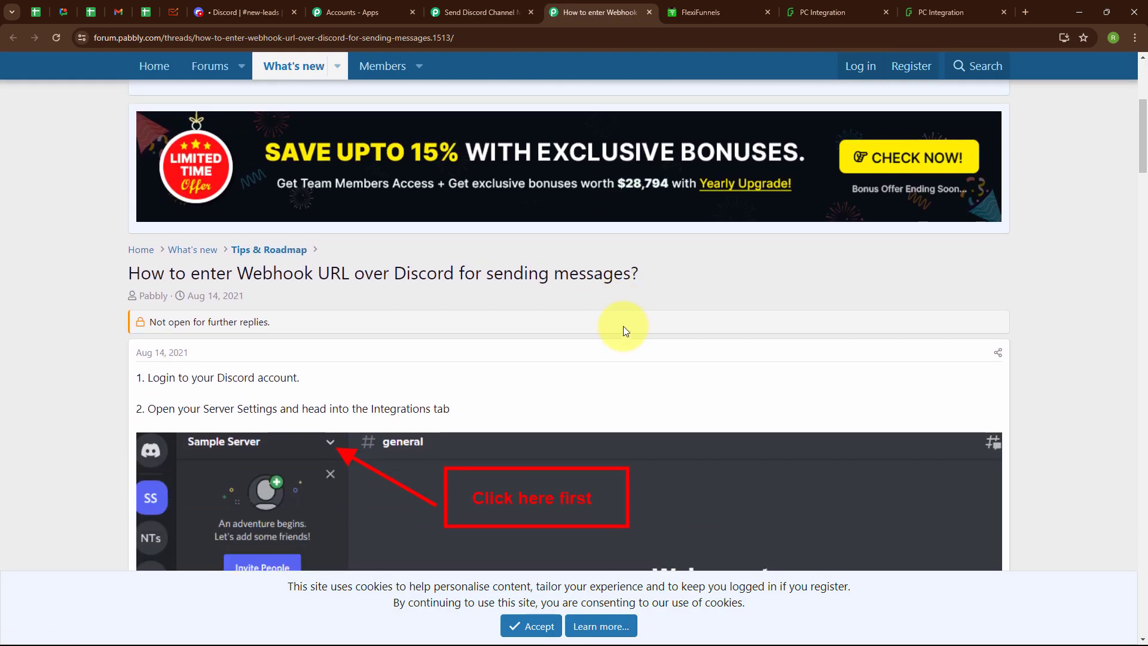
{"action": "scroll", "coordinate": [623, 330], "scroll_direction": "down", "scroll_amount": 20}
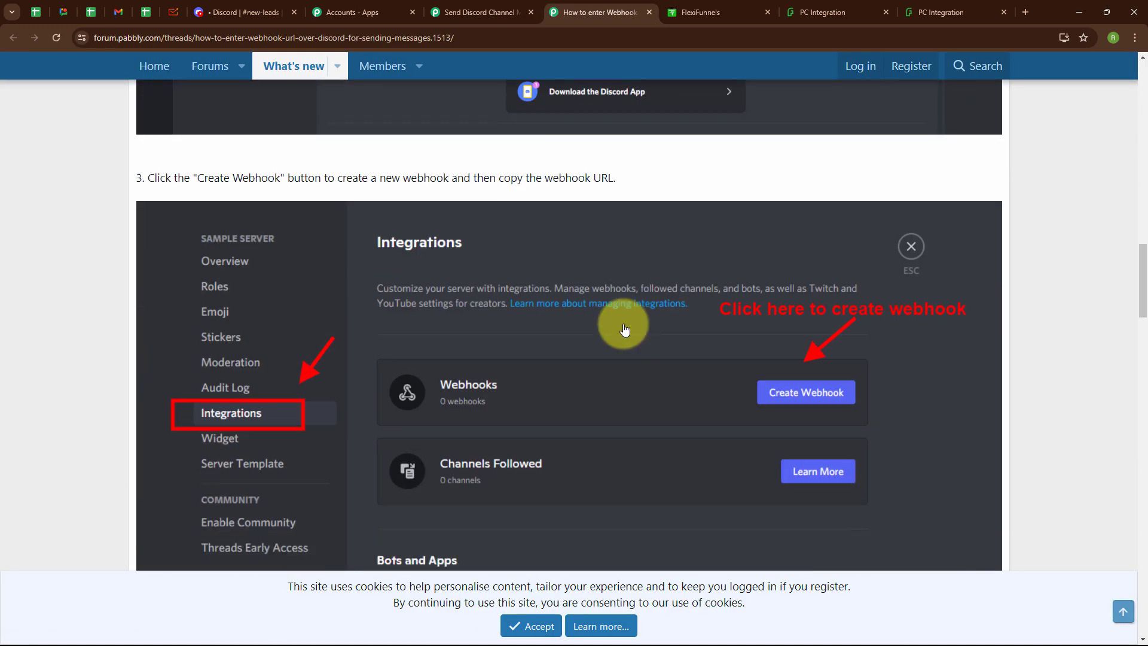
{"action": "scroll", "coordinate": [623, 330], "scroll_direction": "down", "scroll_amount": 10}
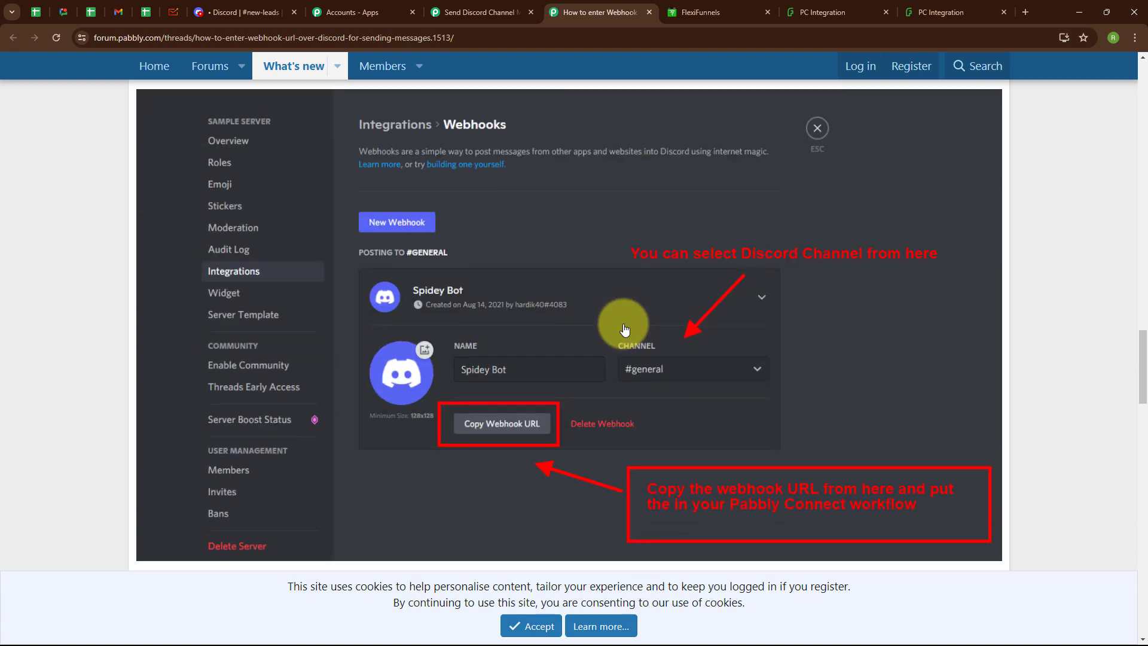
Step: In Discord, open the Pabbly Marketing Team server's Integrations webhooks list
{"action": "left_click", "coordinate": [226, 8]}
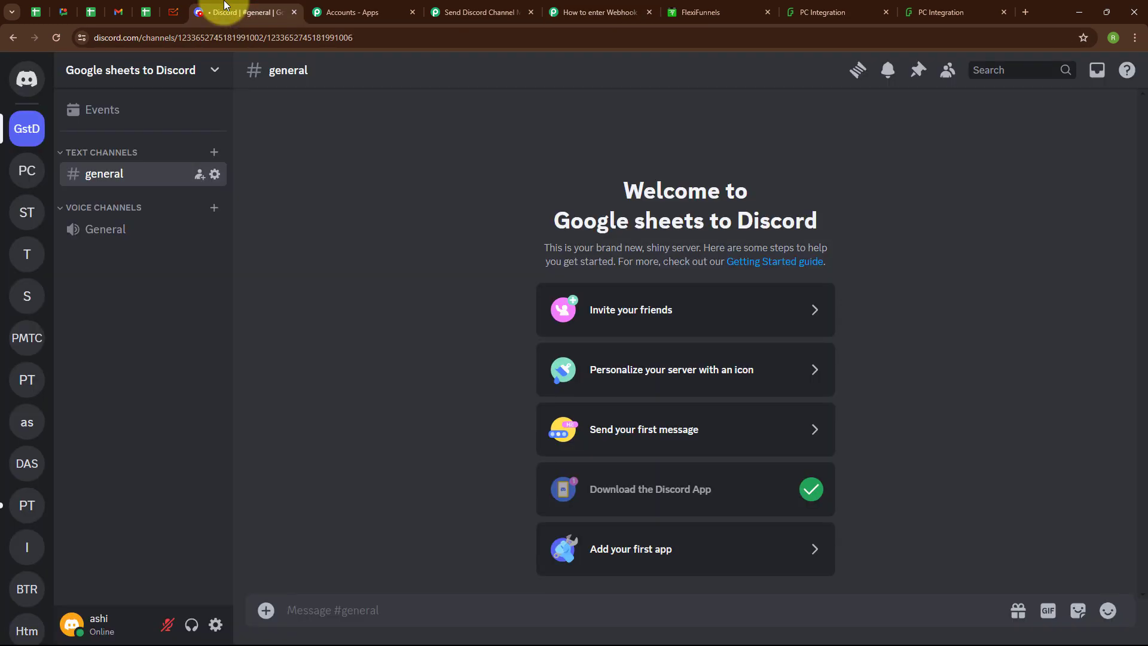
{"action": "left_click", "coordinate": [27, 340]}
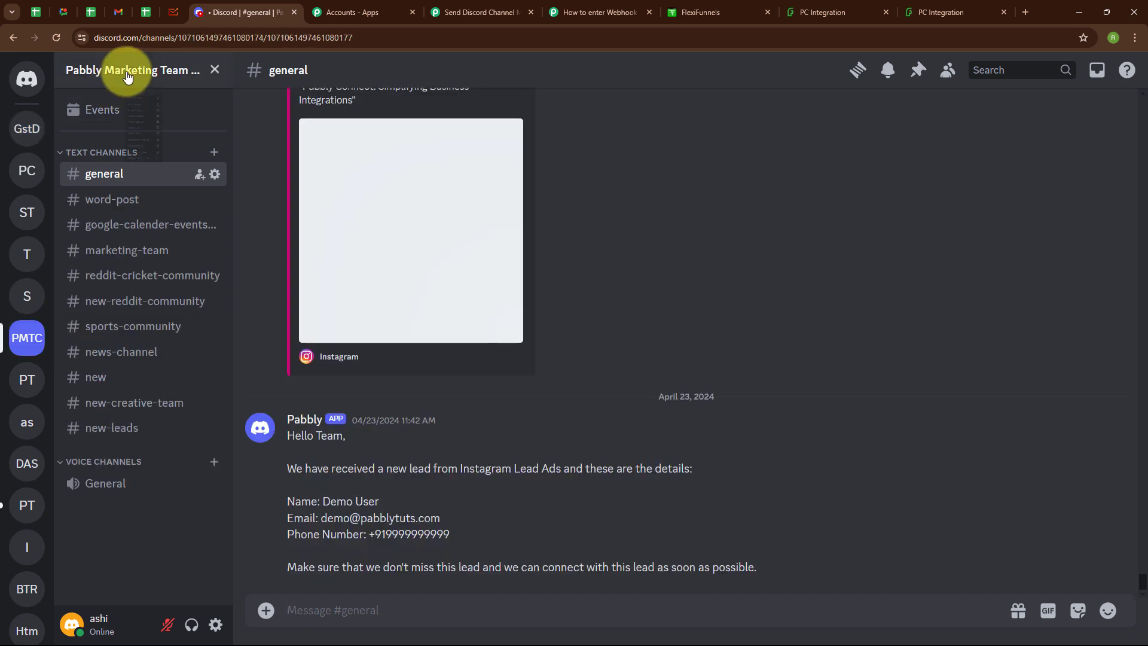
{"action": "left_click", "coordinate": [120, 70]}
{"action": "left_click", "coordinate": [126, 171]}
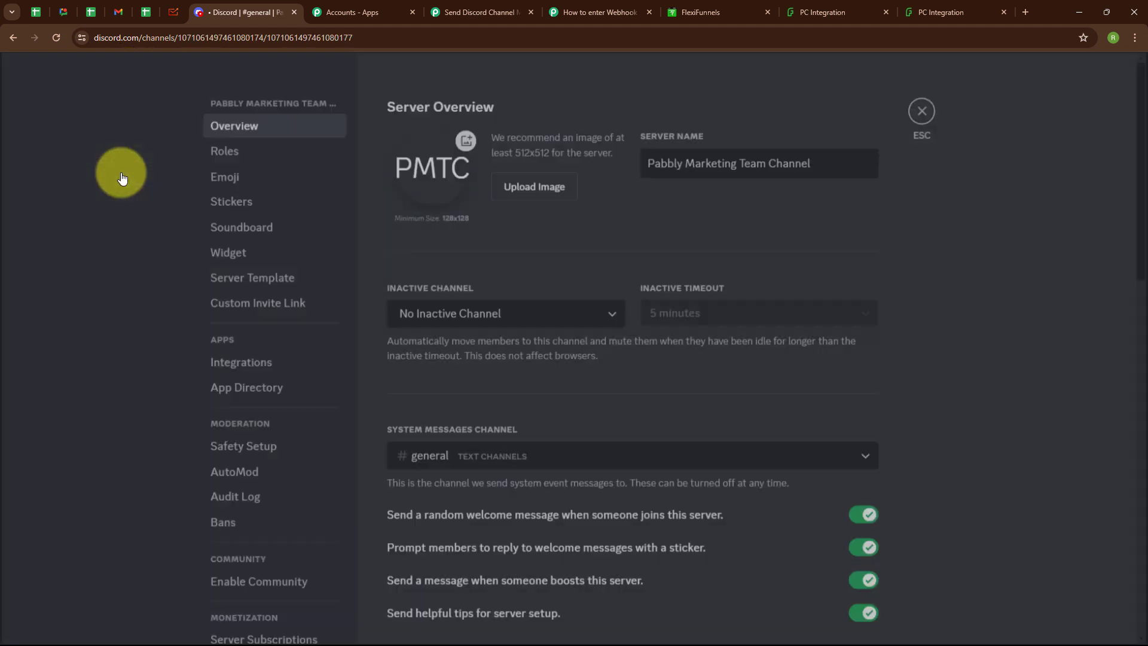
{"action": "left_click", "coordinate": [241, 363]}
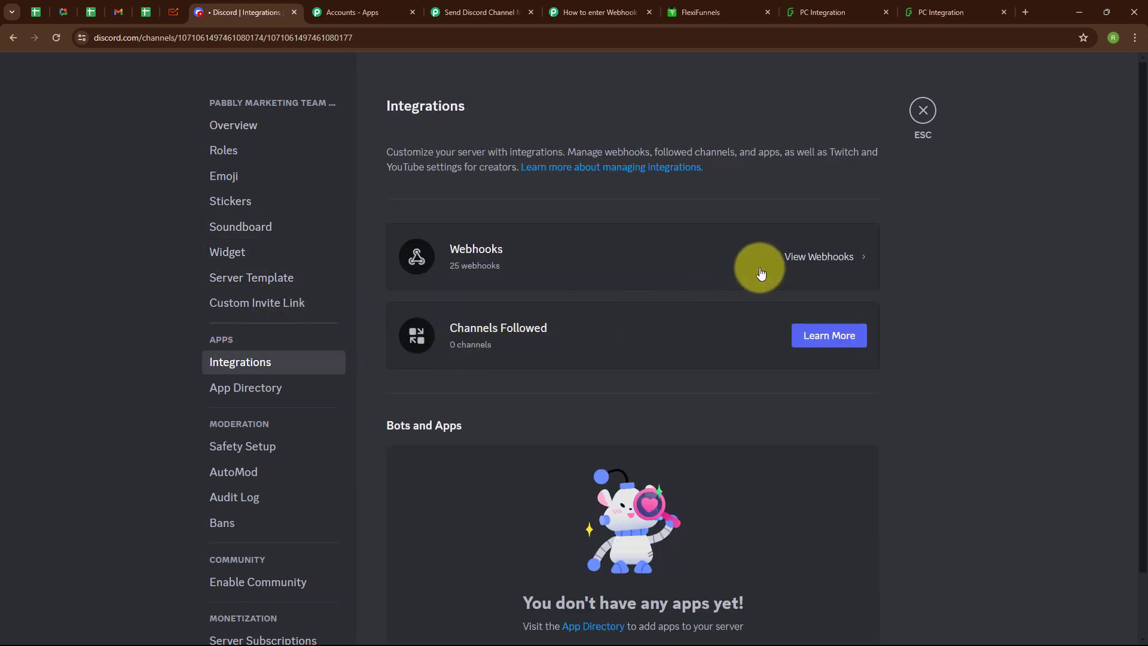
{"action": "left_click", "coordinate": [813, 263]}
Step: Copy the New Leads webhook URL for #new-leads and return to the workflow
{"action": "scroll", "coordinate": [727, 441], "scroll_direction": "down", "scroll_amount": 4}
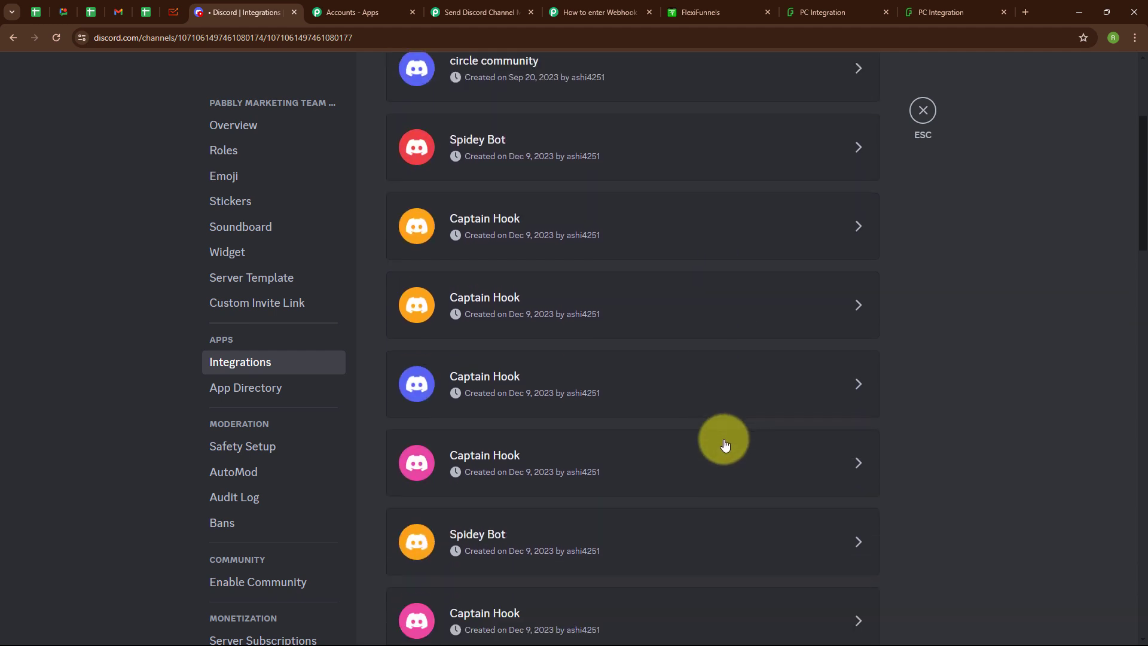
{"action": "scroll", "coordinate": [725, 445], "scroll_direction": "down", "scroll_amount": 13}
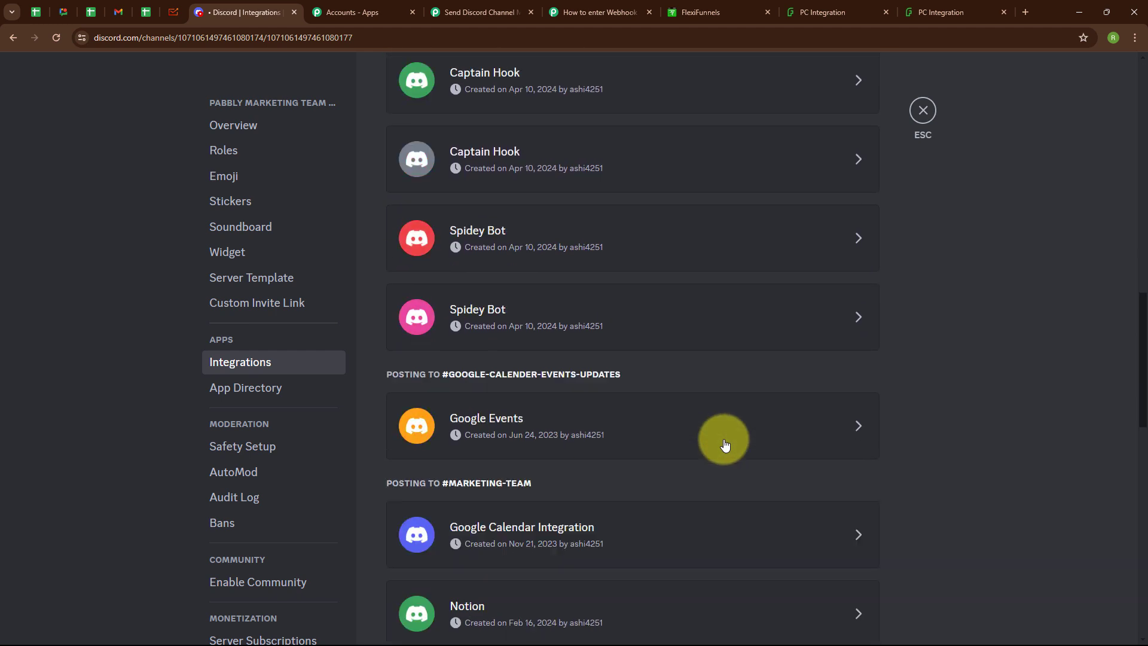
{"action": "scroll", "coordinate": [725, 445], "scroll_direction": "down", "scroll_amount": 6}
{"action": "scroll", "coordinate": [725, 445], "scroll_direction": "down", "scroll_amount": 5}
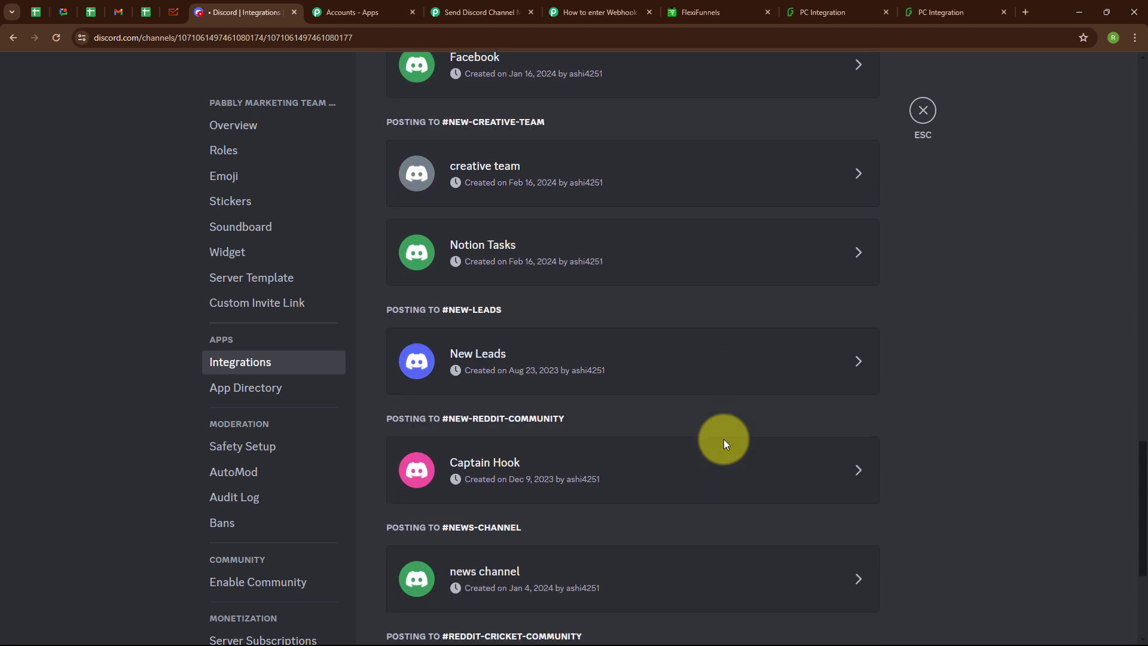
{"action": "left_click", "coordinate": [722, 370]}
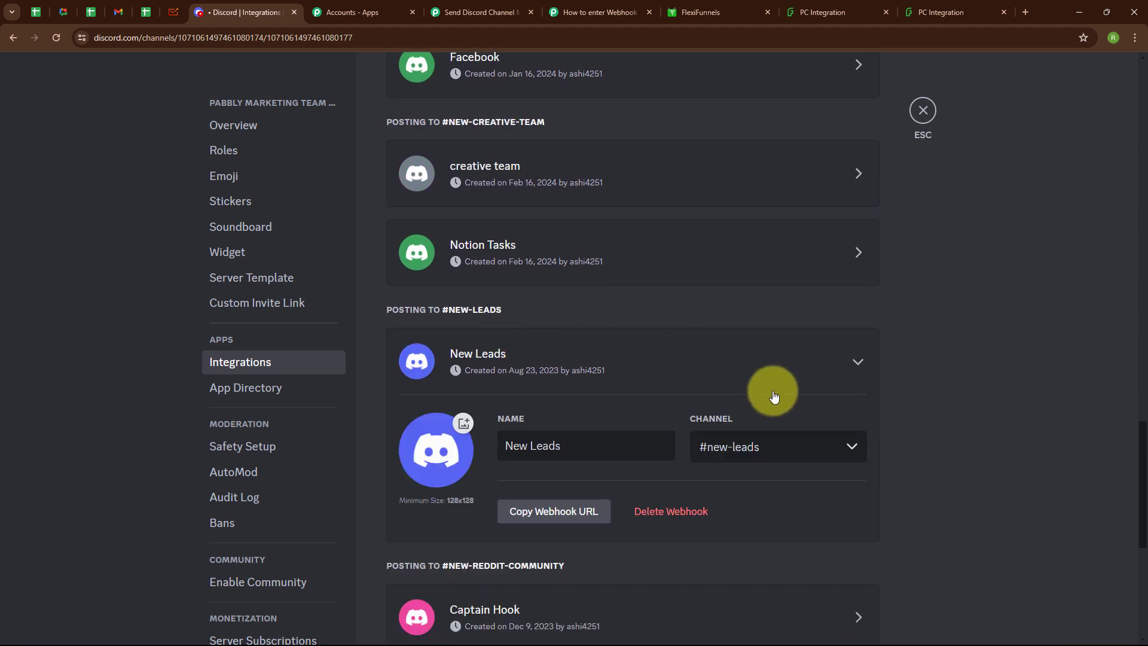
{"action": "left_click", "coordinate": [542, 514]}
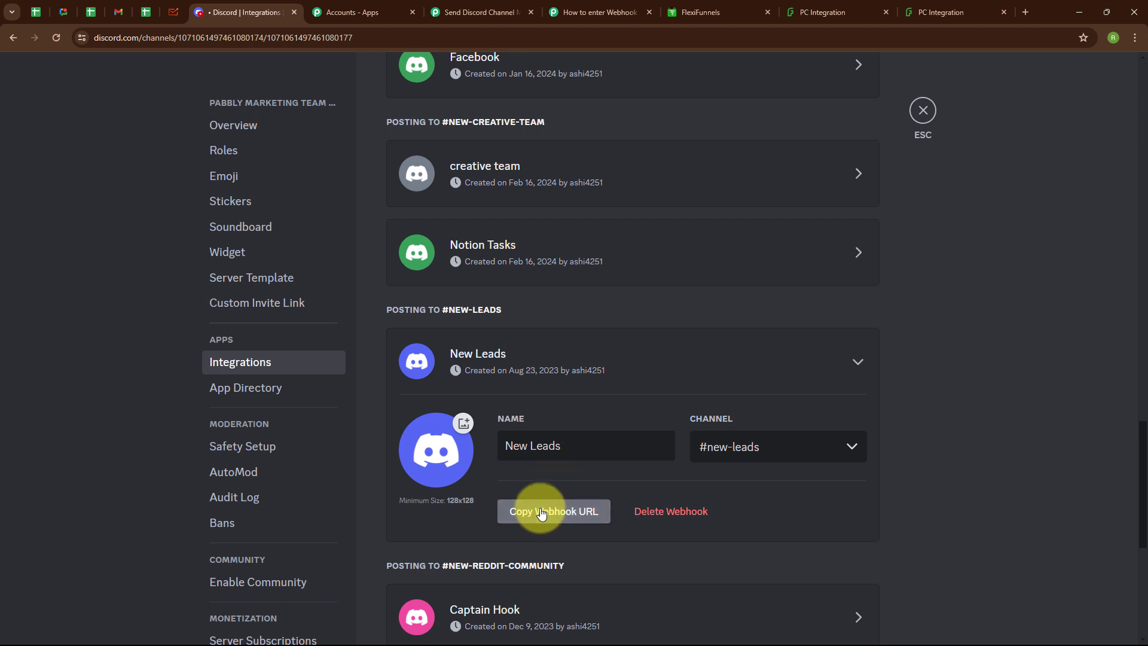
{"action": "left_click", "coordinate": [496, 12]}
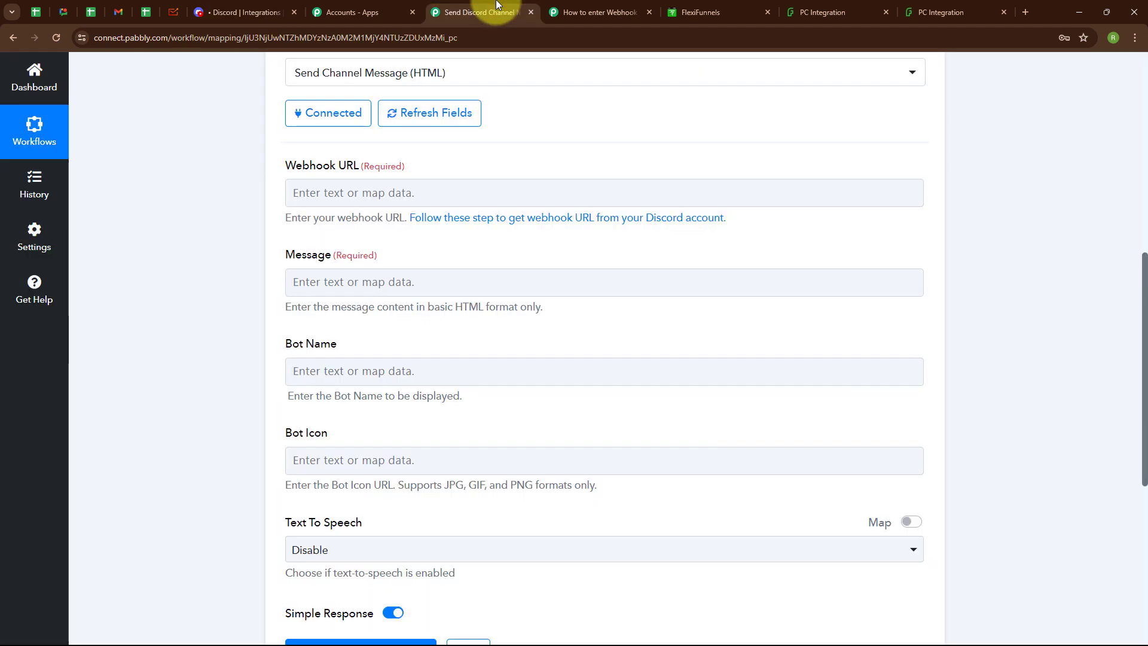
Step: Paste the copied Discord webhook URL into the Webhook URL field
{"action": "left_click", "coordinate": [366, 193]}
{"action": "key", "text": "ctrl+v"}
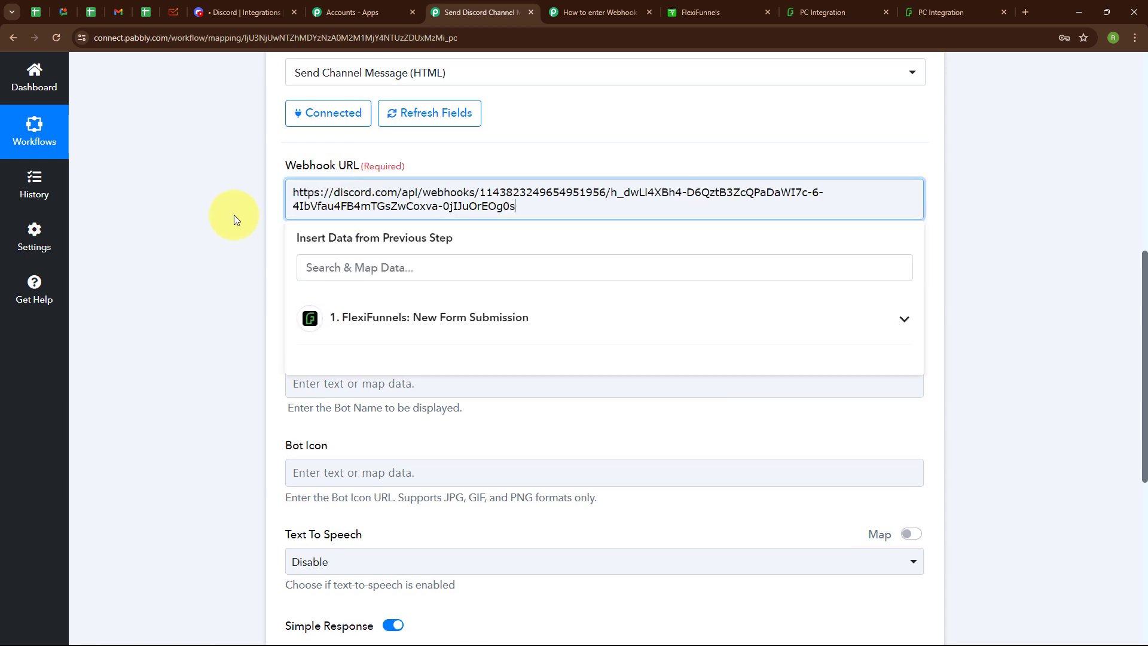
{"action": "left_click", "coordinate": [523, 264]}
Step: Paste the prepared 'Hello Team' lead message with Name, Email and Phone Number labels into Message
{"action": "scroll", "coordinate": [523, 264], "scroll_direction": "down", "scroll_amount": 2}
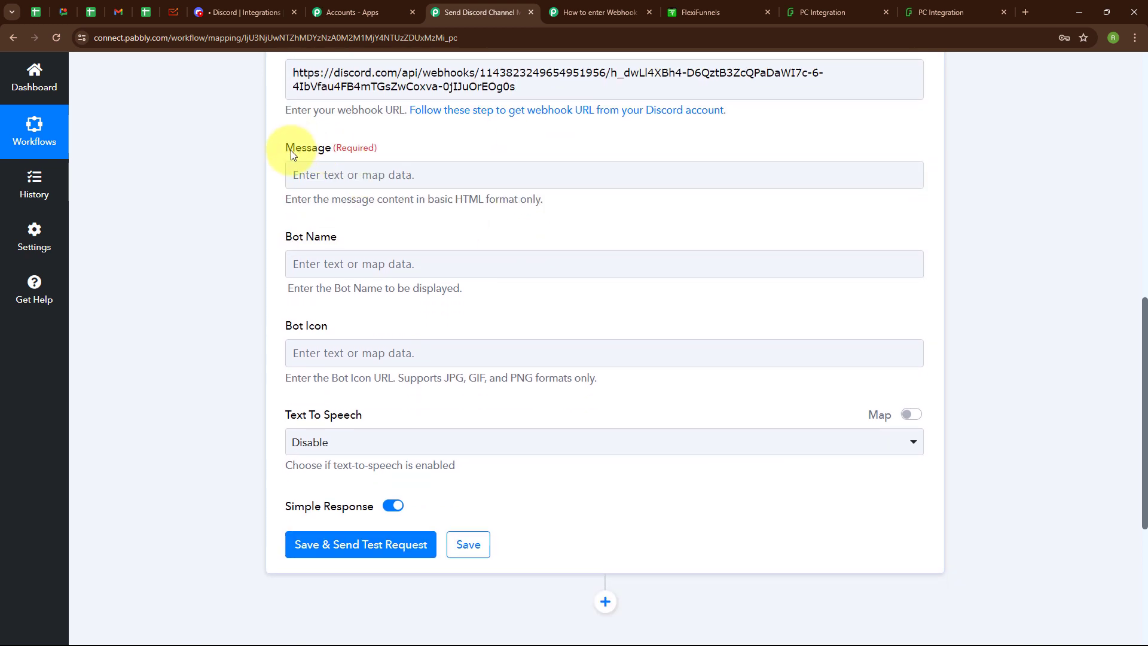
{"action": "left_click", "coordinate": [368, 169]}
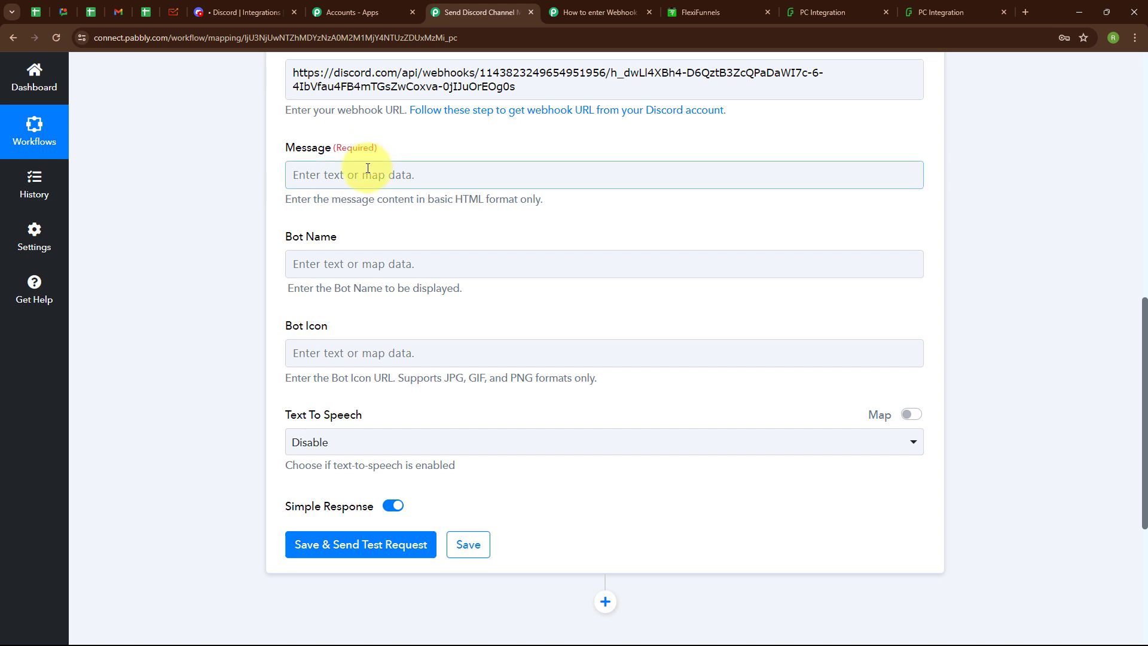
{"action": "type", "text": "Hello Team,  We have received a new lead from FlexiFunnels Form and these are the details:  Name: Email: Phone Number:  Make sure that we don't miss this lead and we can connect with this lead as soon as Possible."}
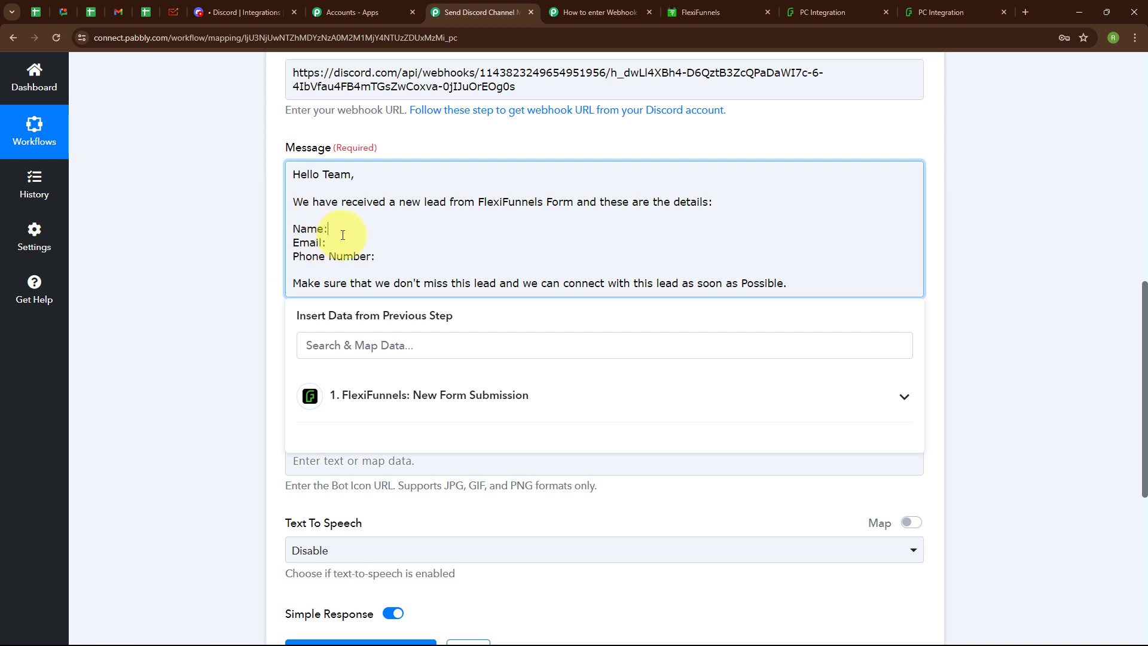
Step: Map FlexiFunnels First Name and Last Name after the message's Name: label
{"action": "left_click", "coordinate": [488, 406]}
{"action": "scroll", "coordinate": [475, 546], "scroll_direction": "down", "scroll_amount": 3}
{"action": "left_click", "coordinate": [474, 545]}
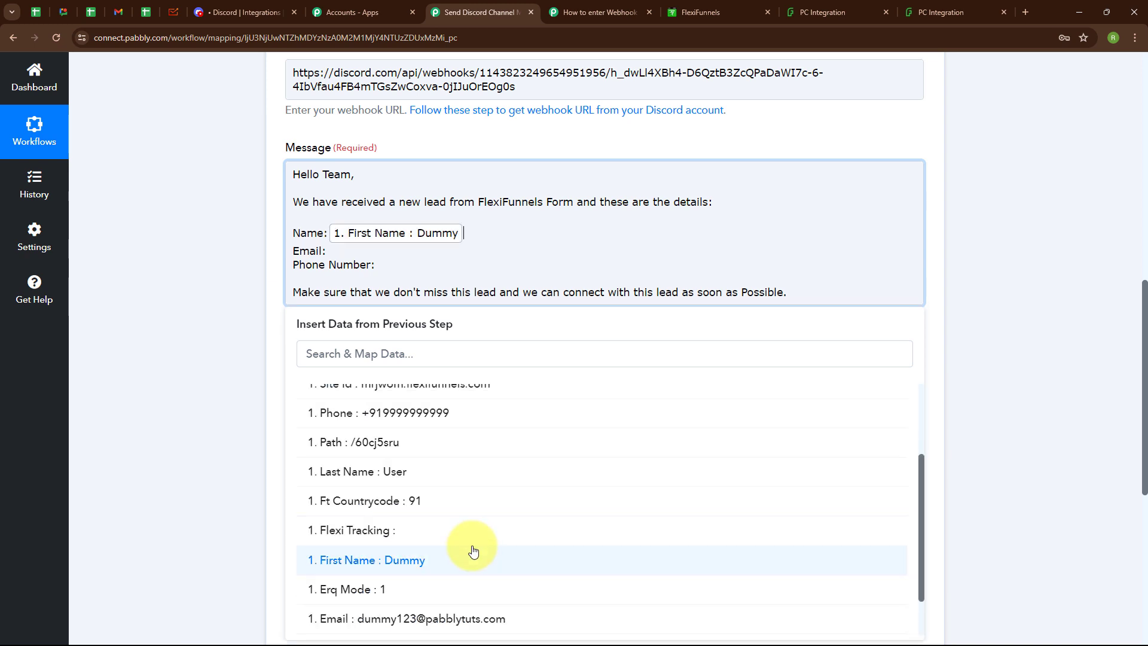
{"action": "left_click", "coordinate": [418, 476]}
Step: Insert FlexiFunnels Email after Email: and Phone after Phone Number: in the message
{"action": "left_click", "coordinate": [436, 407]}
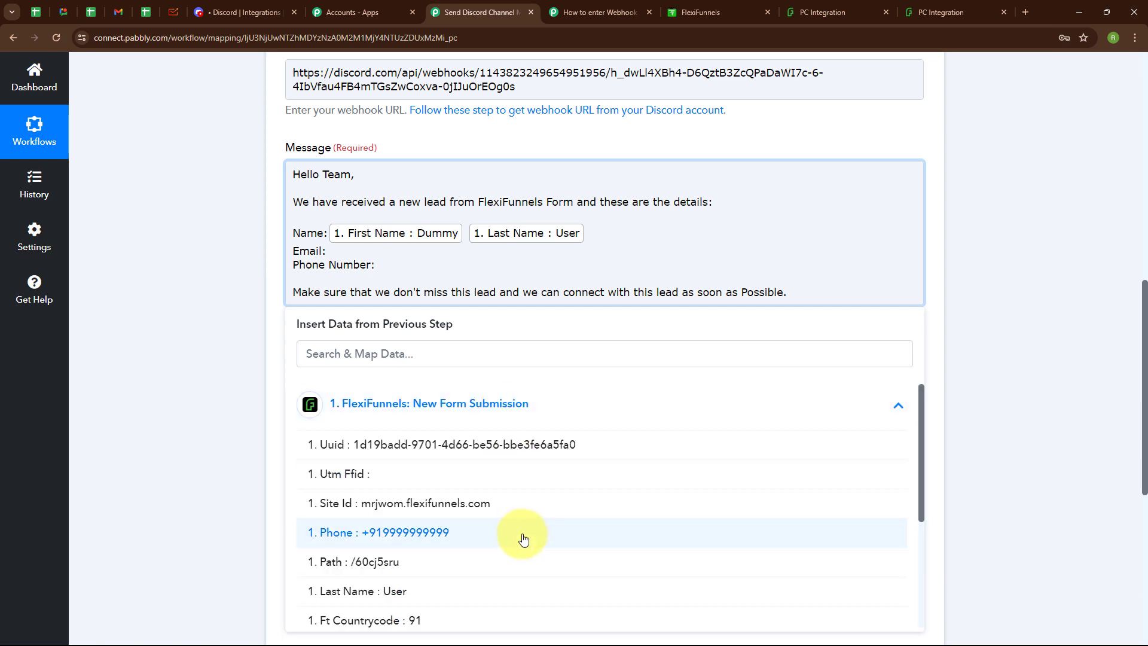
{"action": "scroll", "coordinate": [523, 538], "scroll_direction": "down", "scroll_amount": 5}
{"action": "left_click", "coordinate": [469, 518]}
{"action": "left_click", "coordinate": [383, 274]}
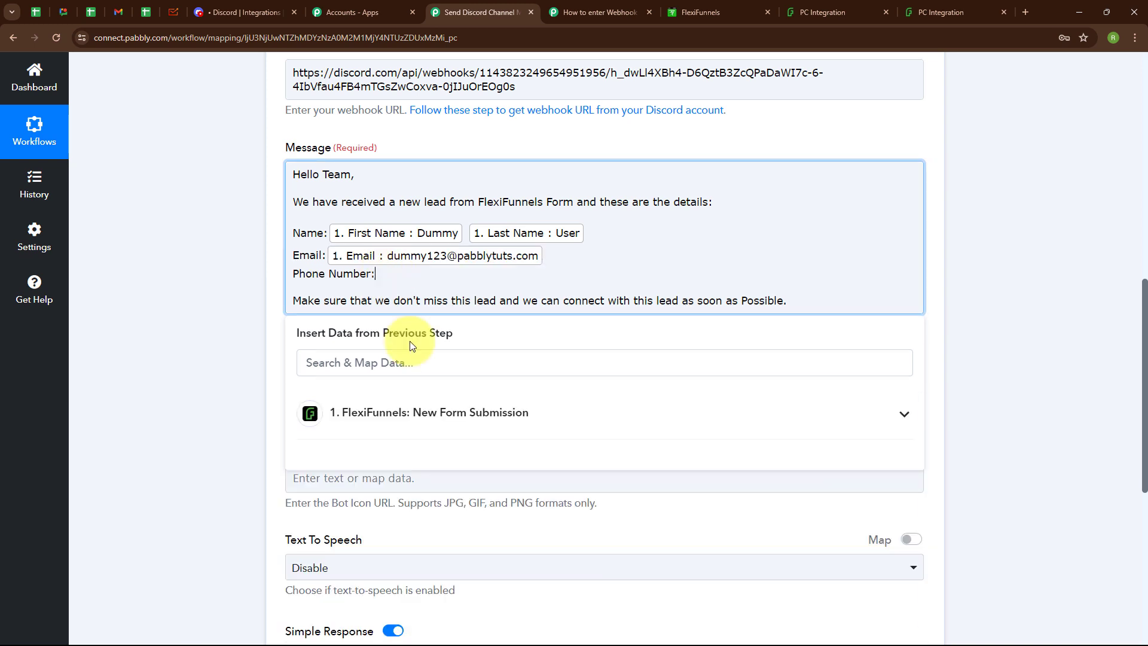
{"action": "left_click", "coordinate": [448, 433]}
{"action": "left_click", "coordinate": [519, 609]}
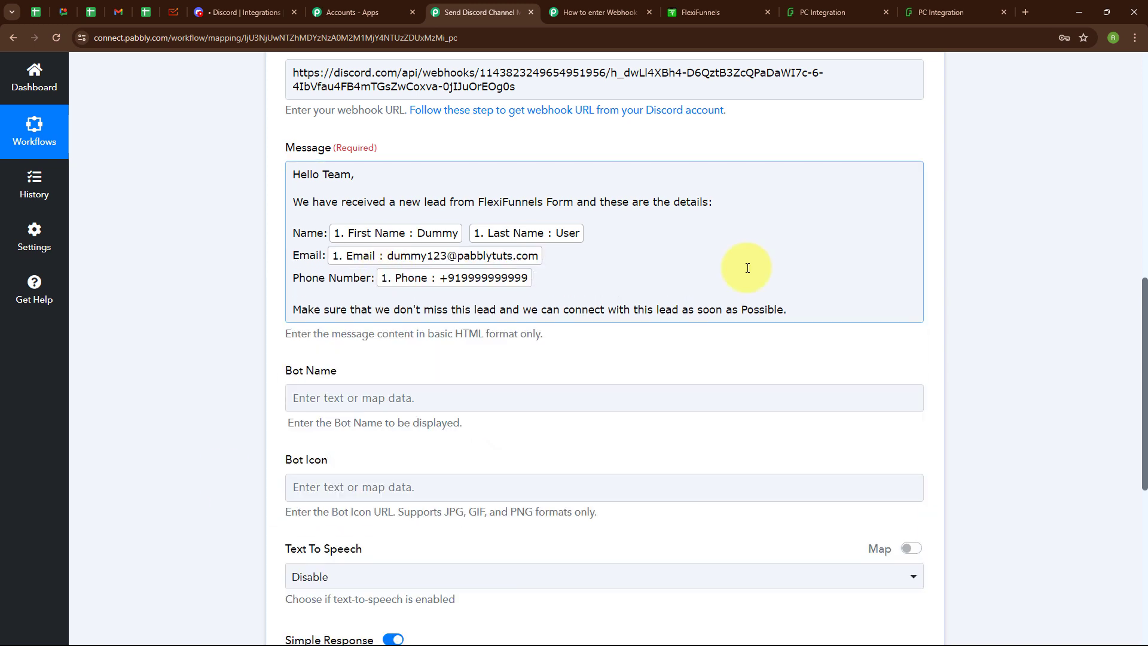
{"action": "left_click", "coordinate": [578, 373]}
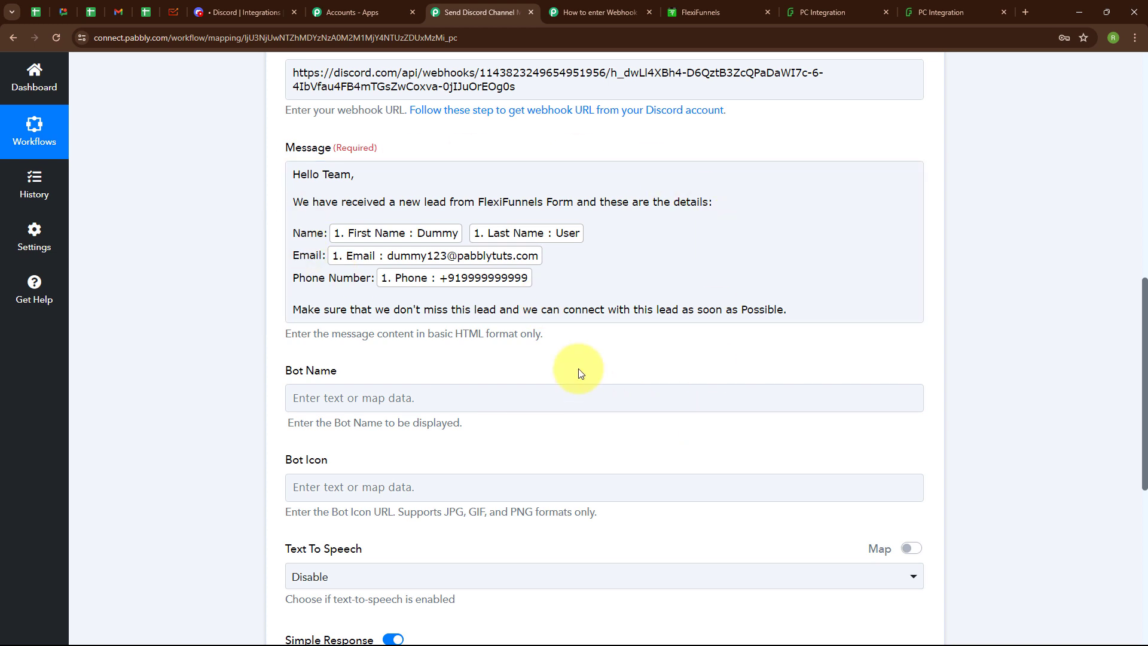
{"action": "scroll", "coordinate": [580, 373], "scroll_direction": "down", "scroll_amount": 2}
{"action": "left_click", "coordinate": [354, 286]}
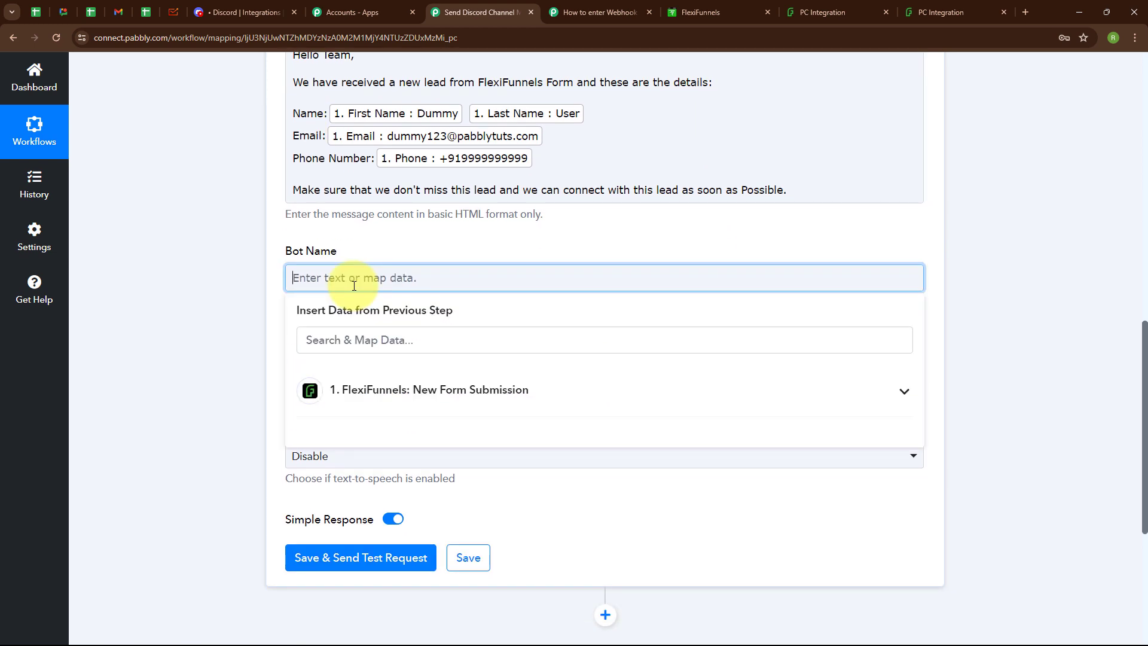
Step: Set the Bot Name to 'New Lead Received'
{"action": "type", "text": "New Lead Received"}
{"action": "left_click", "coordinate": [321, 224]}
{"action": "scroll", "coordinate": [321, 224], "scroll_direction": "down", "scroll_amount": 2}
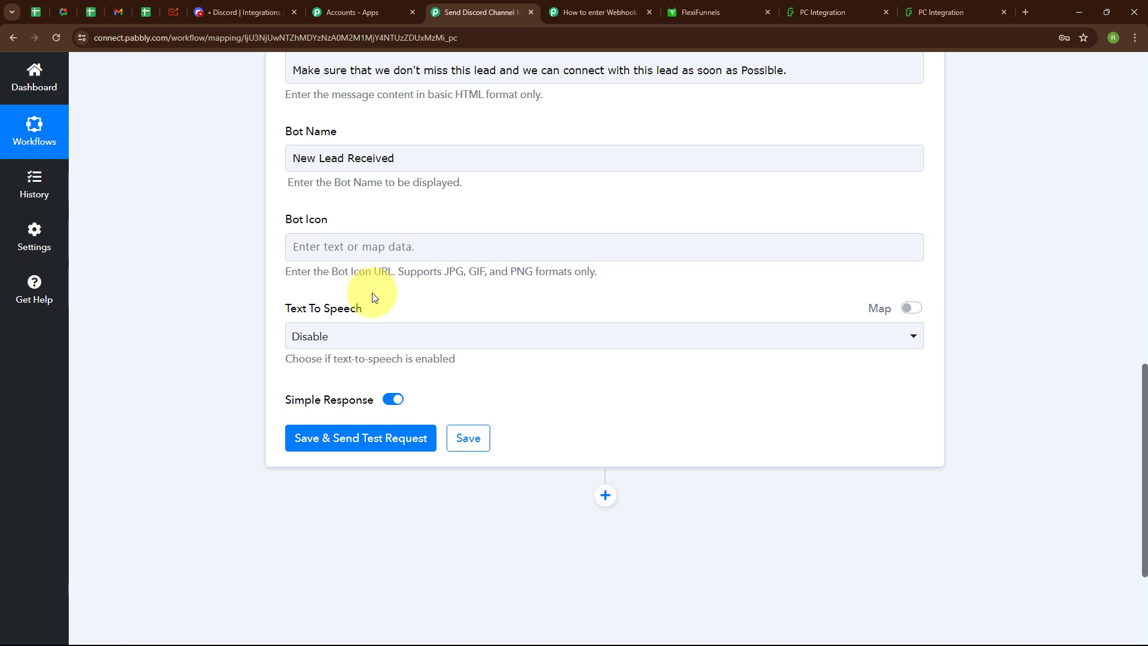
{"action": "scroll", "coordinate": [486, 295], "scroll_direction": "down", "scroll_amount": 2}
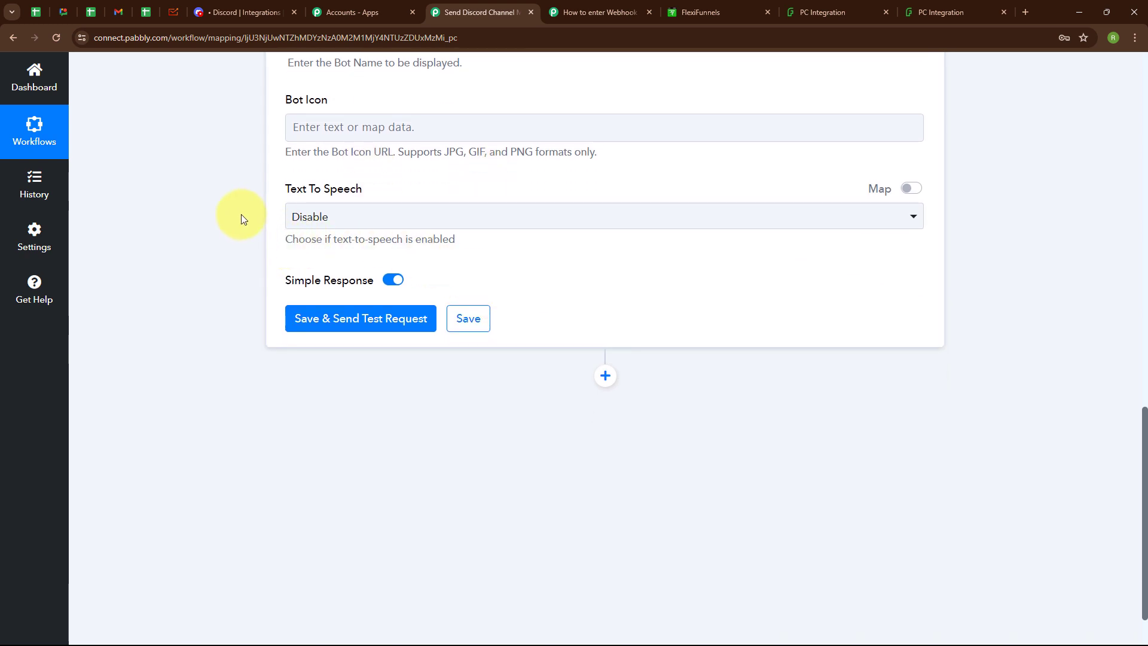
Step: Keep Text To Speech on Disable, then save the action and send a test request
{"action": "left_click", "coordinate": [396, 220]}
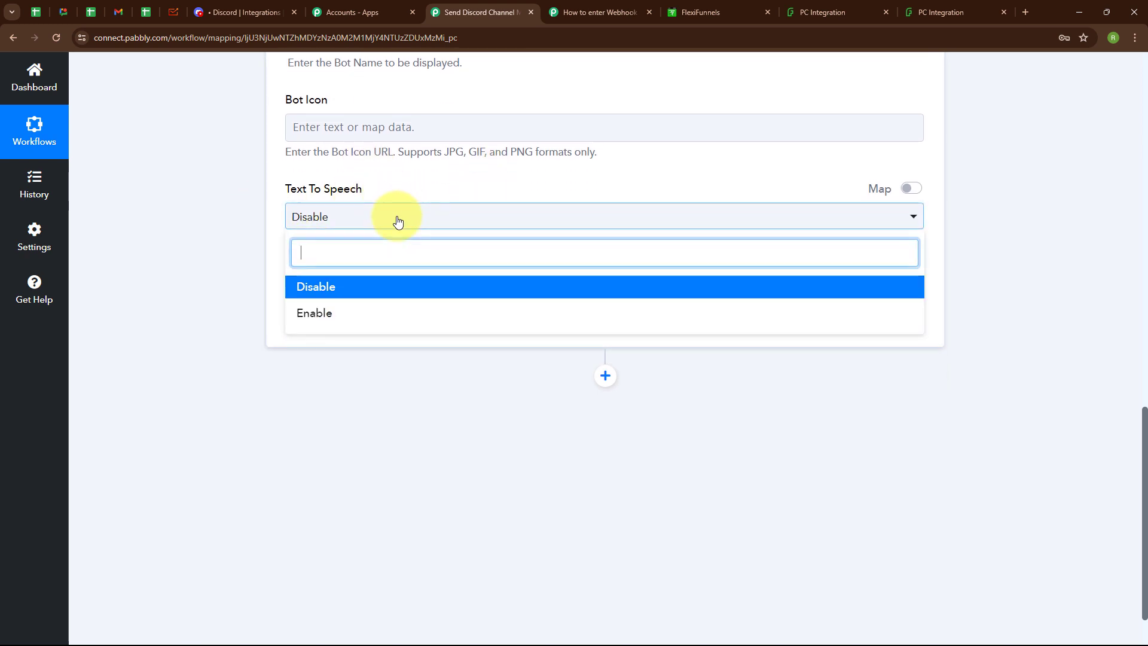
{"action": "left_click", "coordinate": [393, 289]}
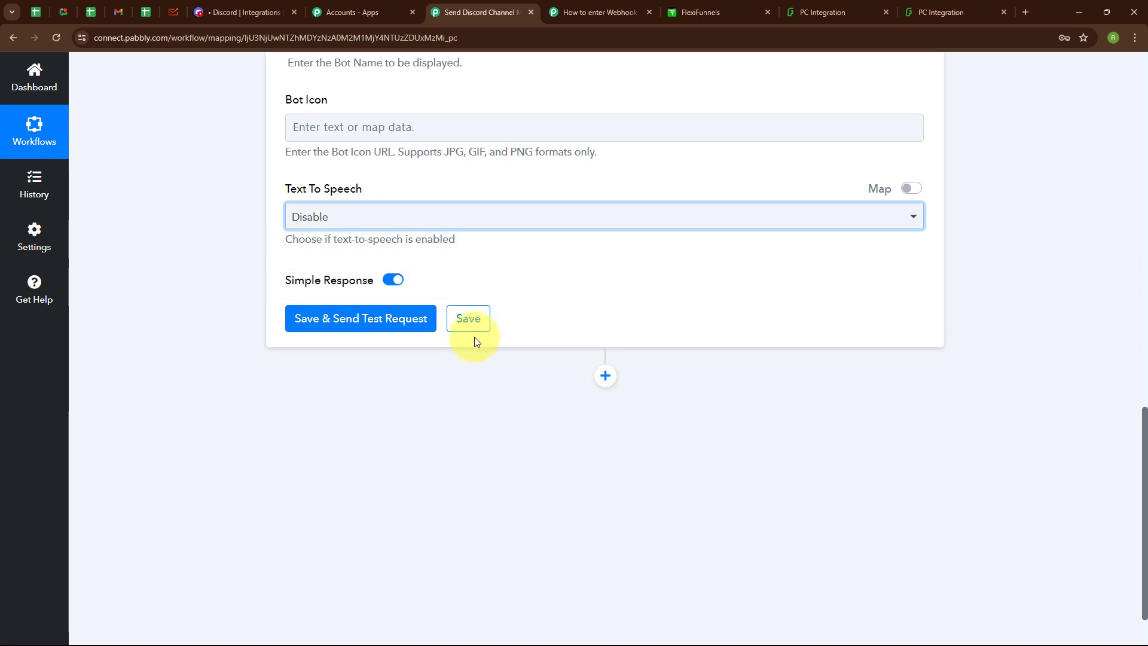
{"action": "left_click", "coordinate": [342, 322]}
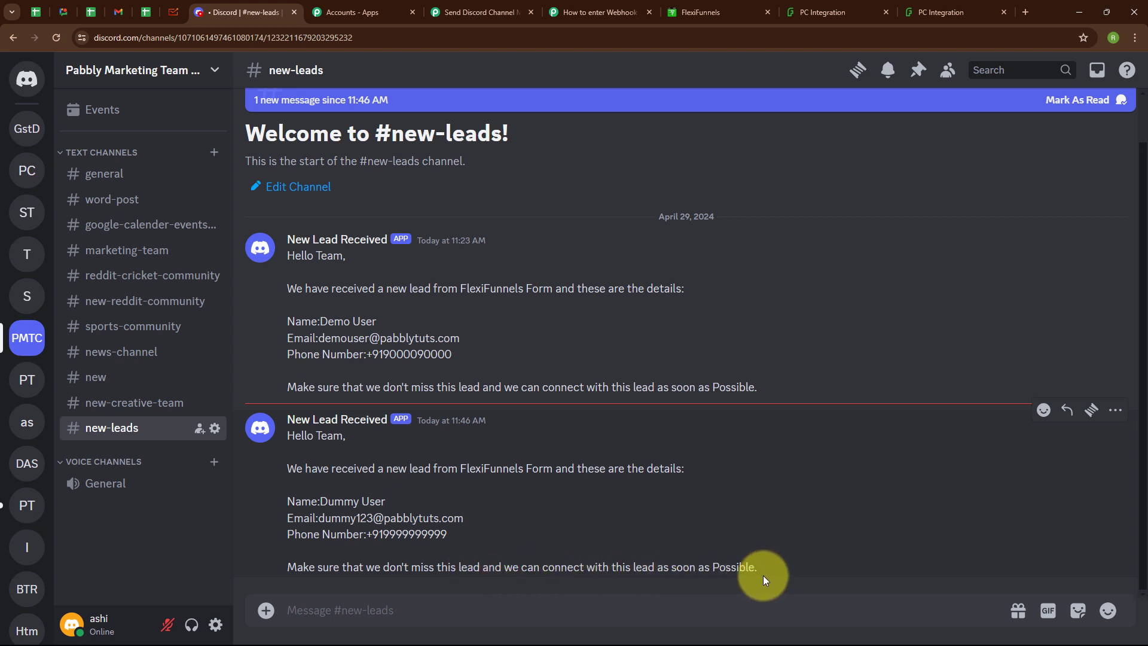
Step: After checking the test message in #new-leads, return to the Pabbly Connect workflow
{"action": "left_click", "coordinate": [463, 12]}
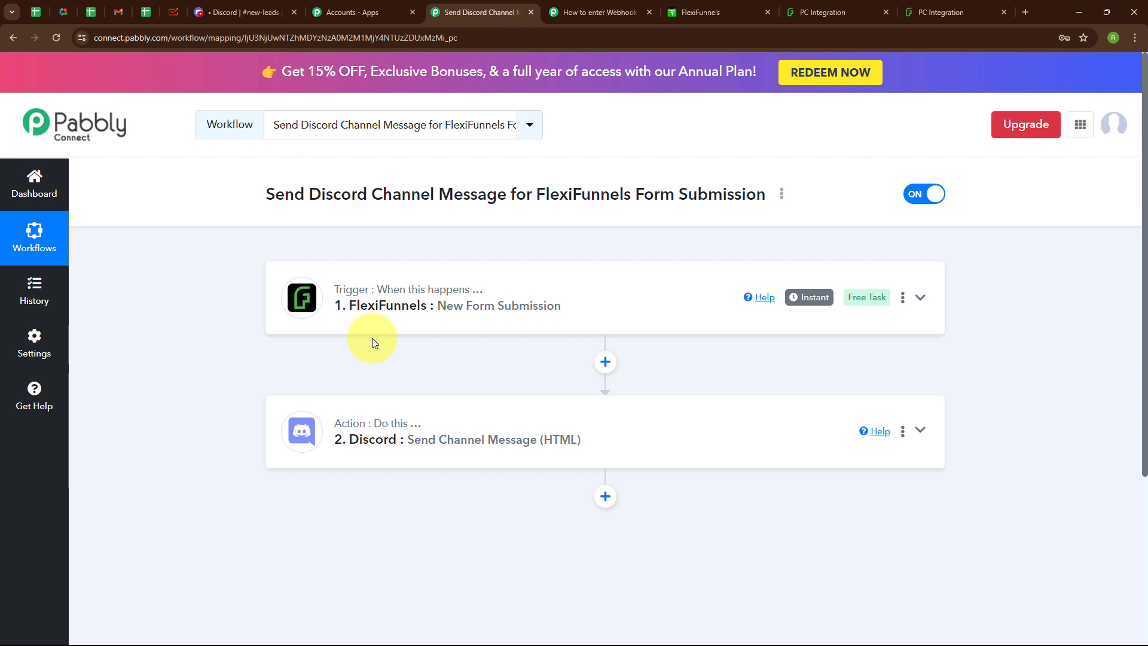
Step: Fill the FlexiFunnels form with first name Test, last name User, a sample email and phone
{"action": "left_click", "coordinate": [951, 13]}
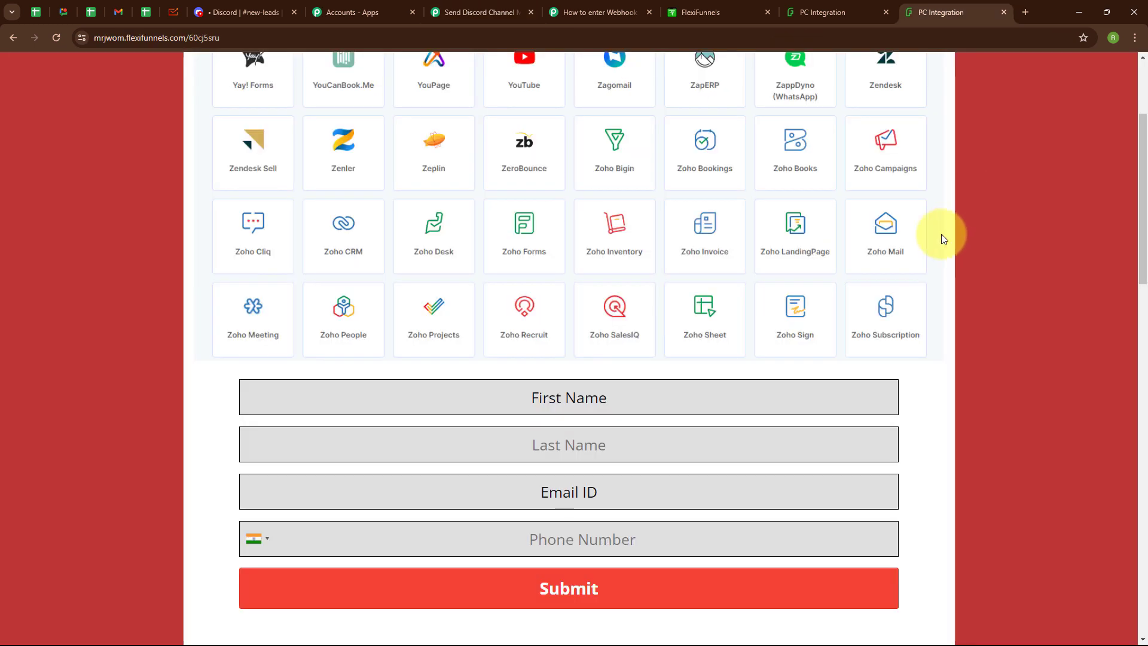
{"action": "left_click", "coordinate": [479, 389]}
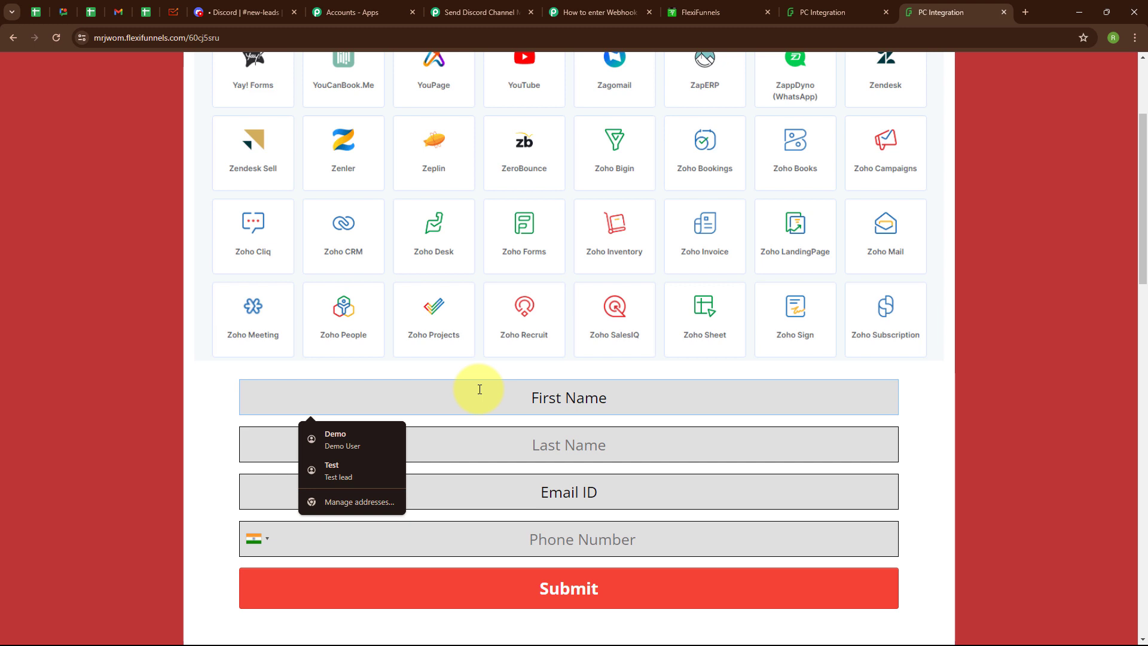
{"action": "type", "text": "Test"}
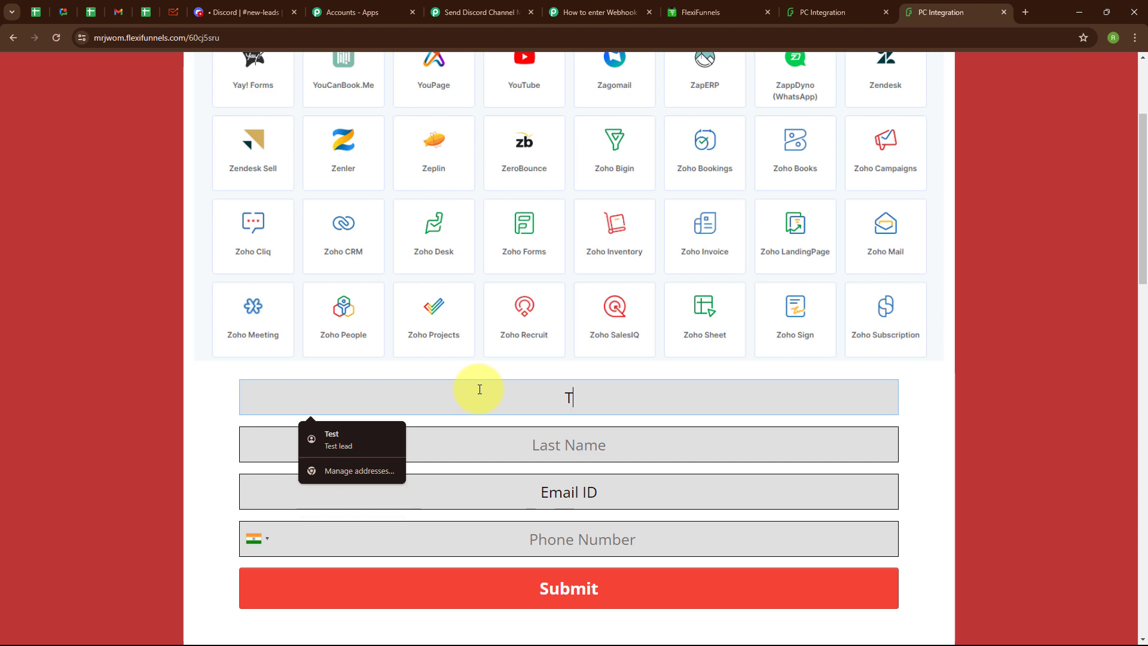
{"action": "left_click", "coordinate": [502, 433]}
{"action": "type", "text": "User"}
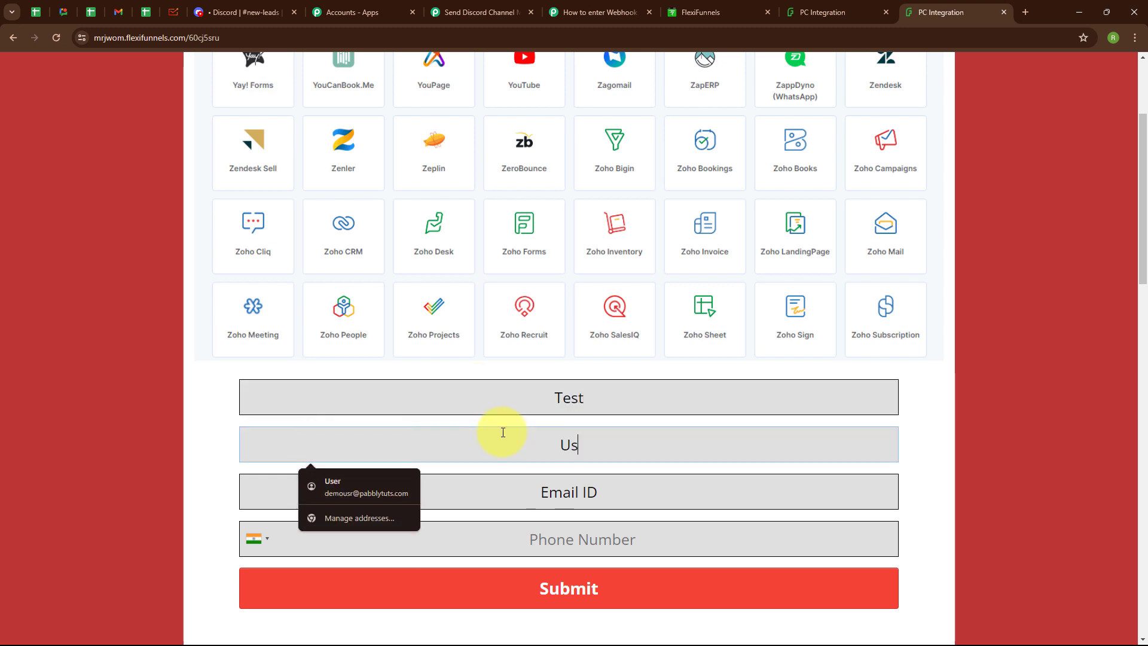
{"action": "left_click", "coordinate": [529, 492]}
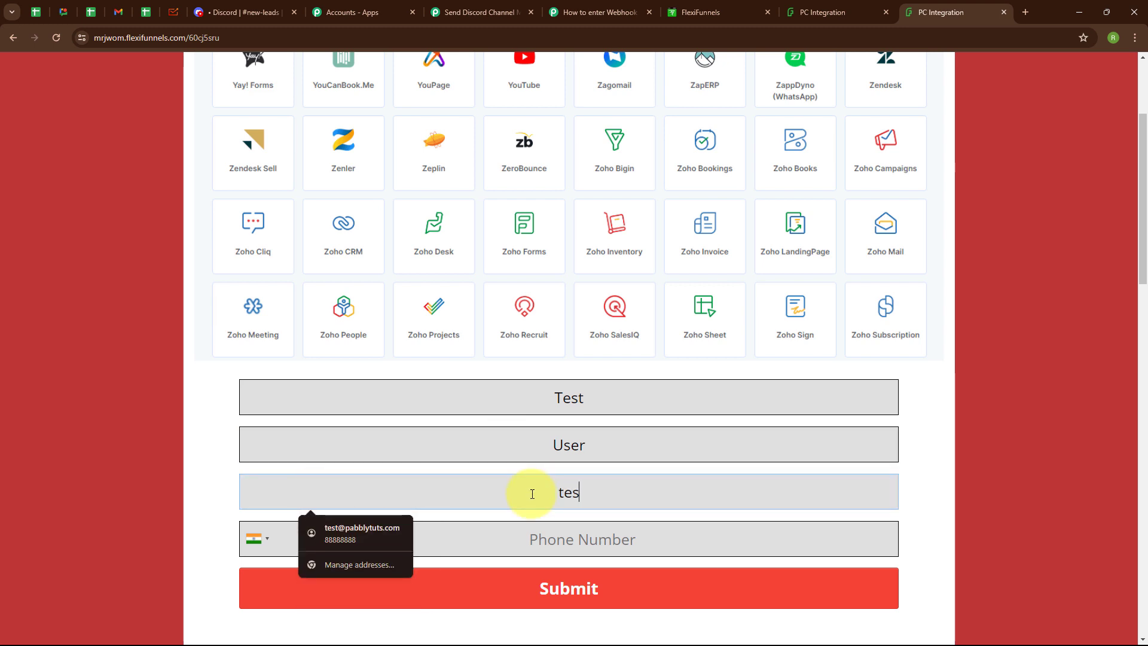
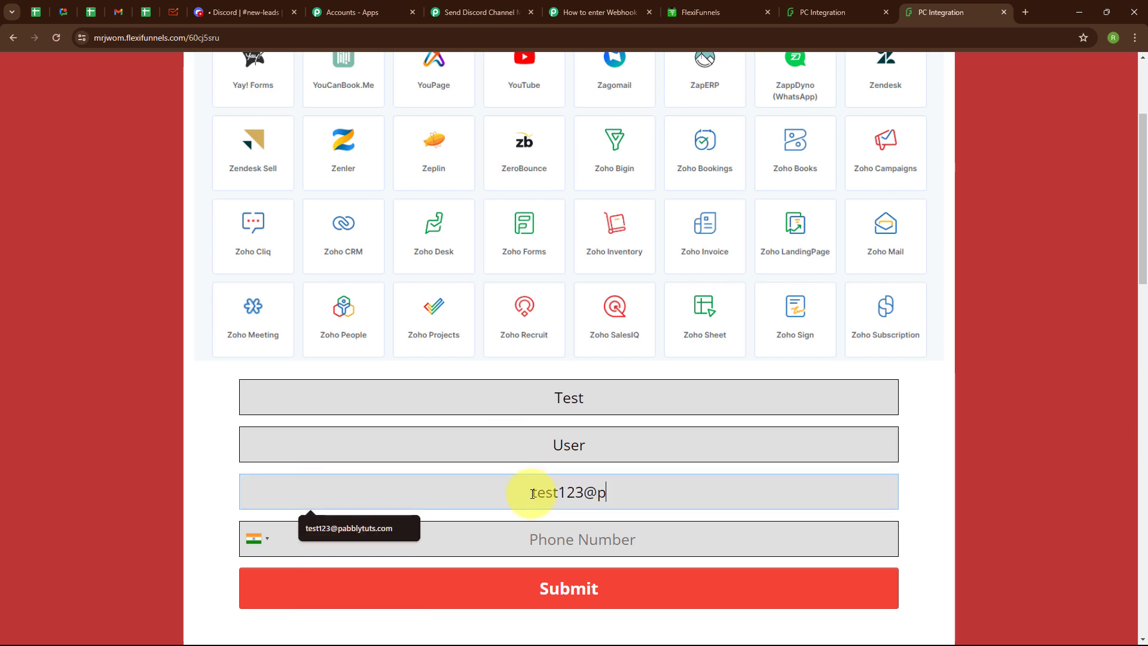
{"action": "left_click", "coordinate": [543, 543]}
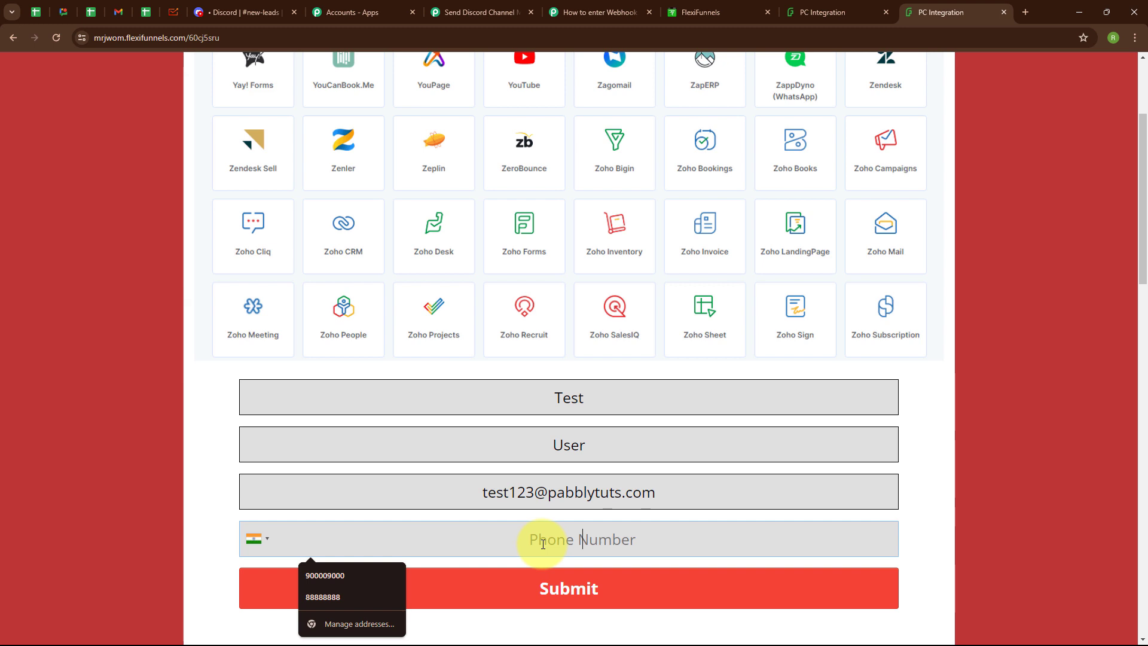
{"action": "type", "text": "8888888888"}
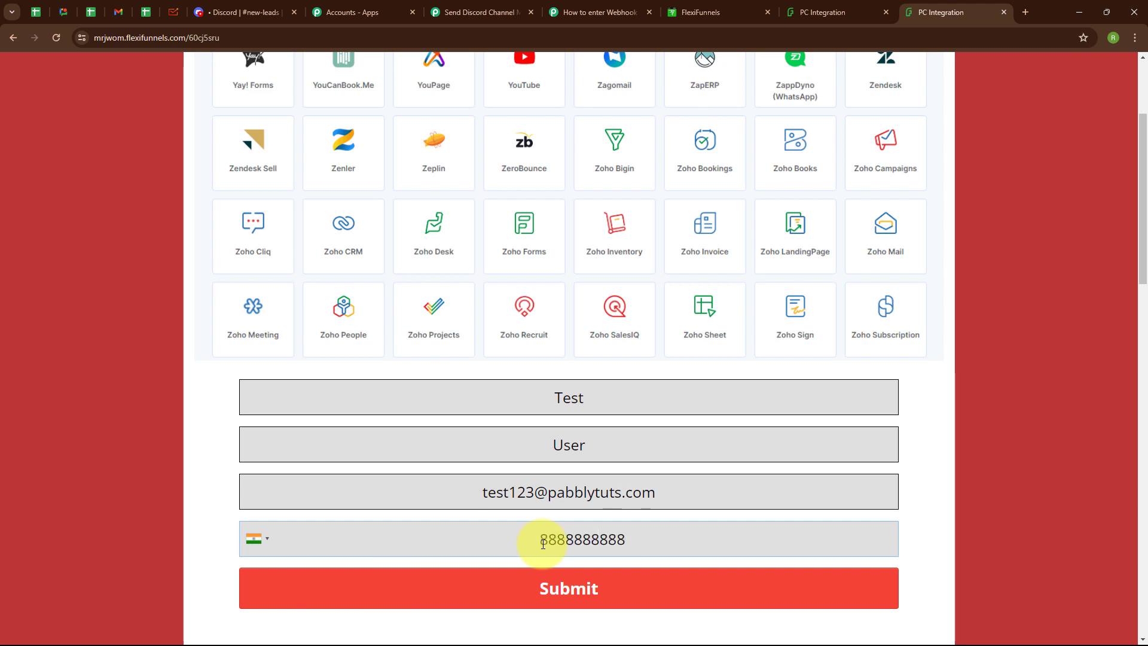
Step: Submit the test lead and confirm the 'Your data successfully saved' message
{"action": "left_click", "coordinate": [558, 587]}
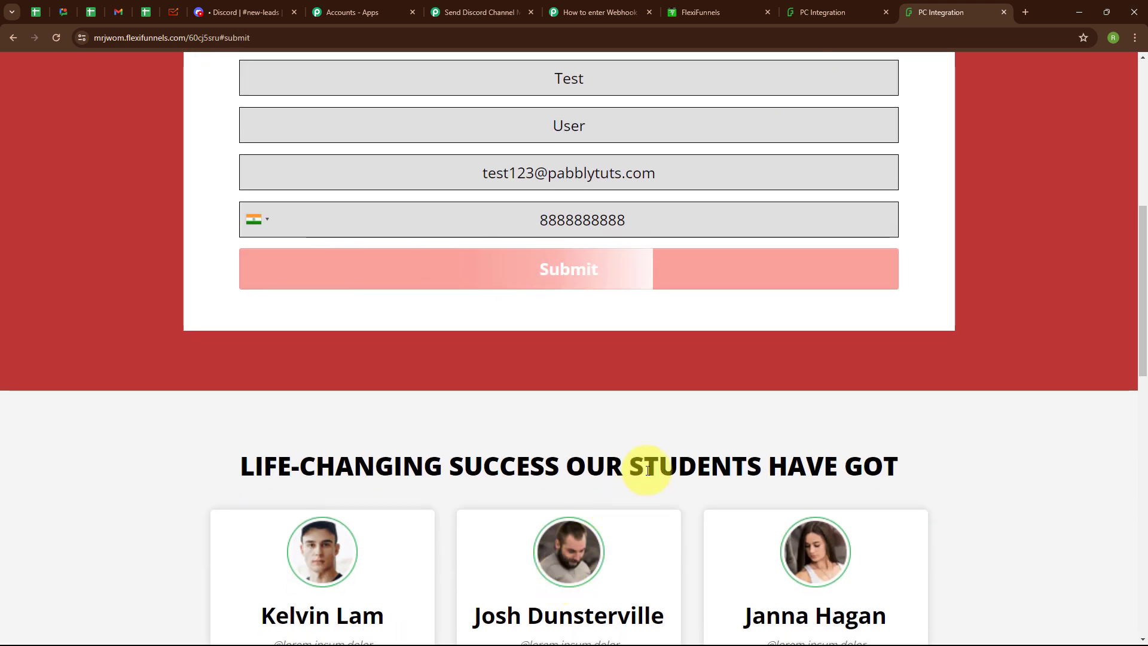
{"action": "scroll", "coordinate": [645, 406], "scroll_direction": "up", "scroll_amount": 2}
{"action": "scroll", "coordinate": [585, 339], "scroll_direction": "up", "scroll_amount": 1}
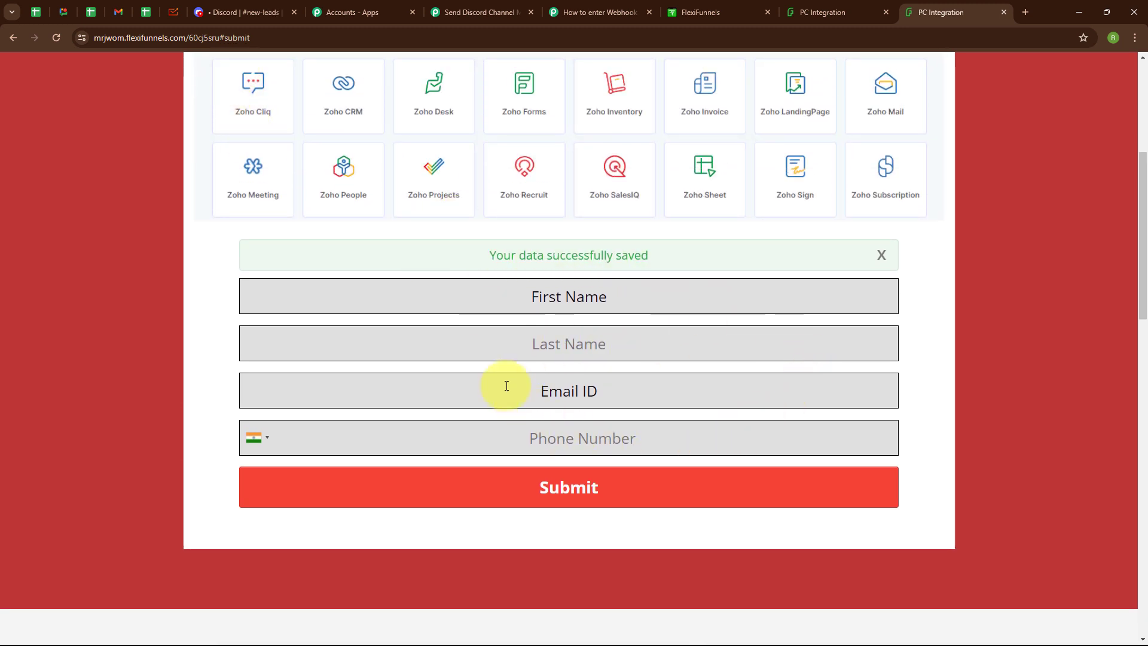
{"action": "left_click", "coordinate": [260, 6]}
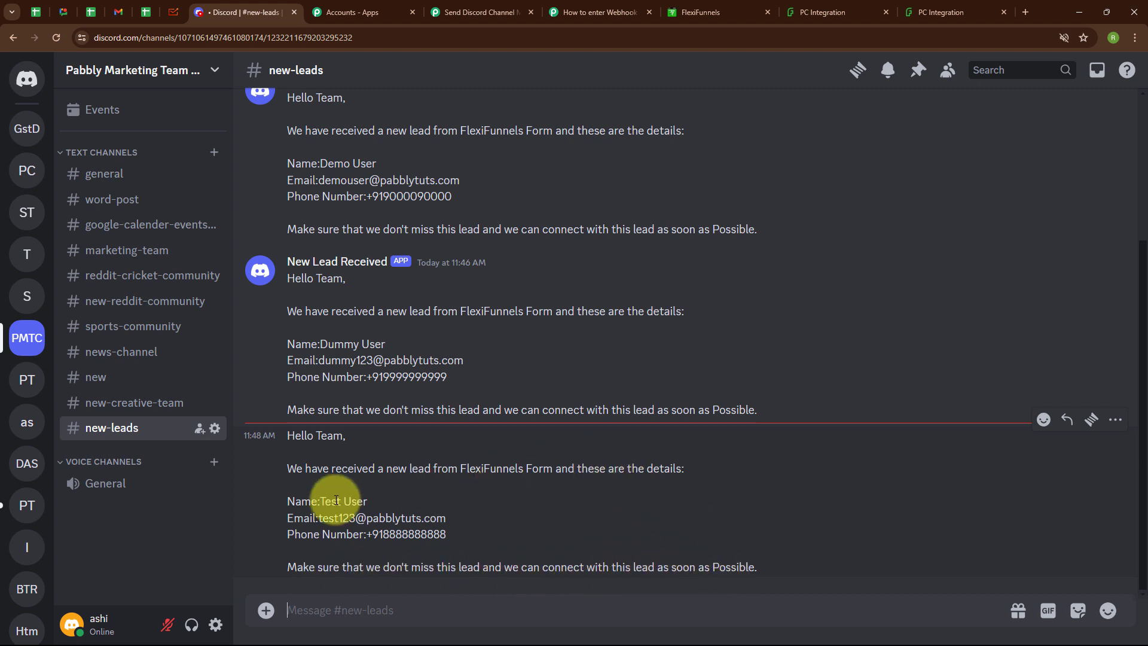
Step: After viewing the Test User lead in #new-leads, return to the Pabbly Connect workflow
{"action": "left_click", "coordinate": [515, 5]}
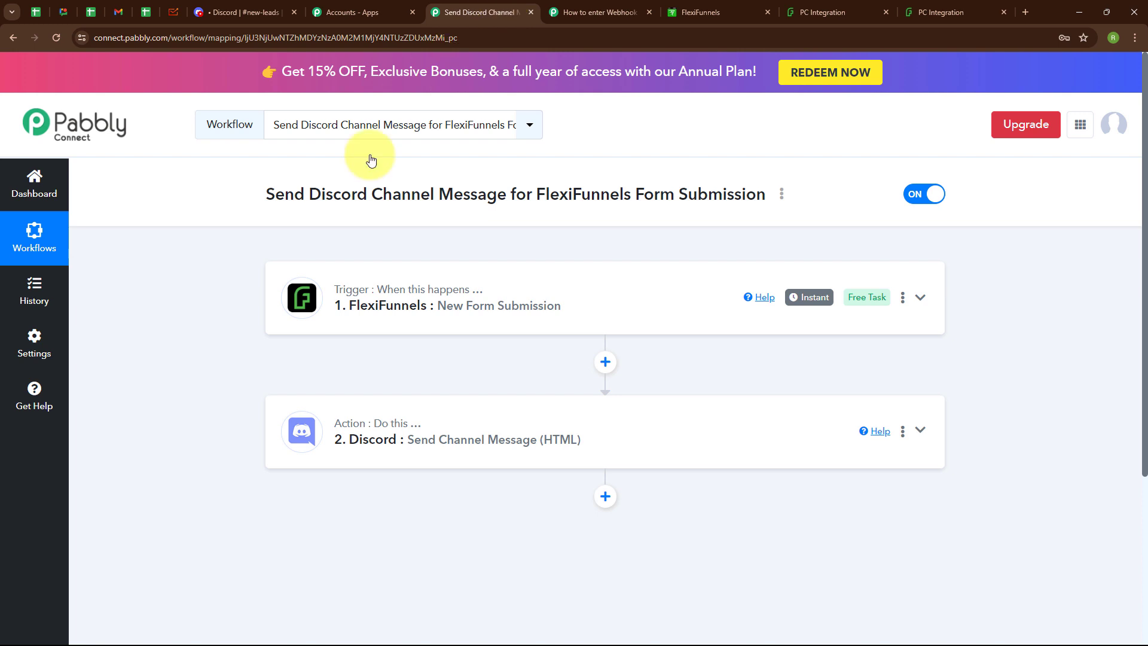